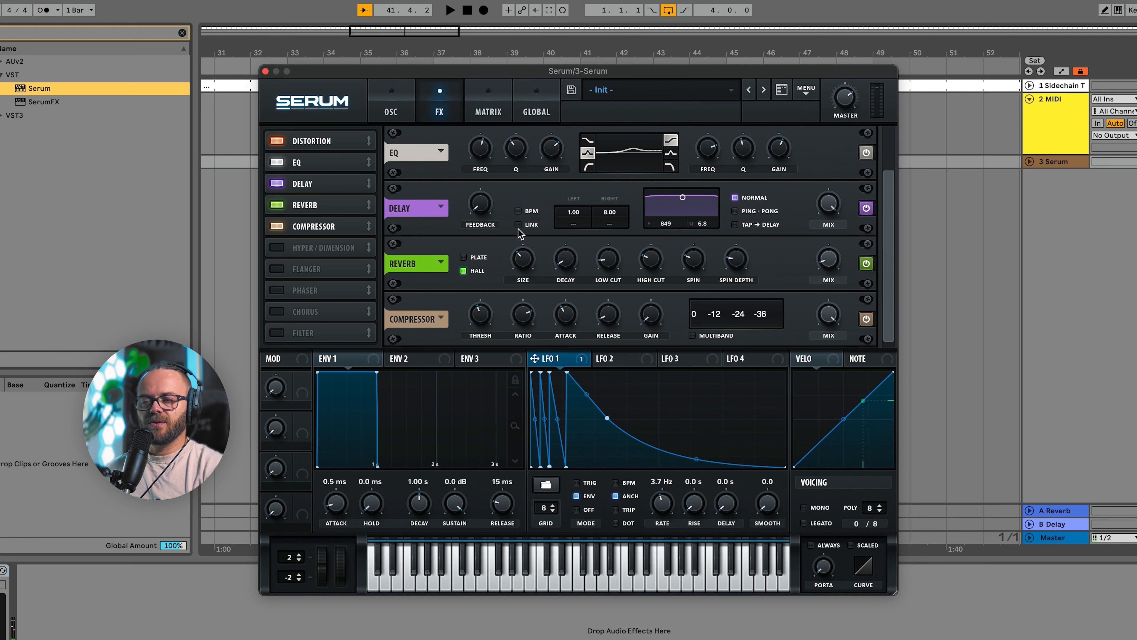
Add a filter effect, set it to High 24 with a 49 Hz cutoff, and raise its drive slightly.
left_click(389, 101)
left_click(447, 110)
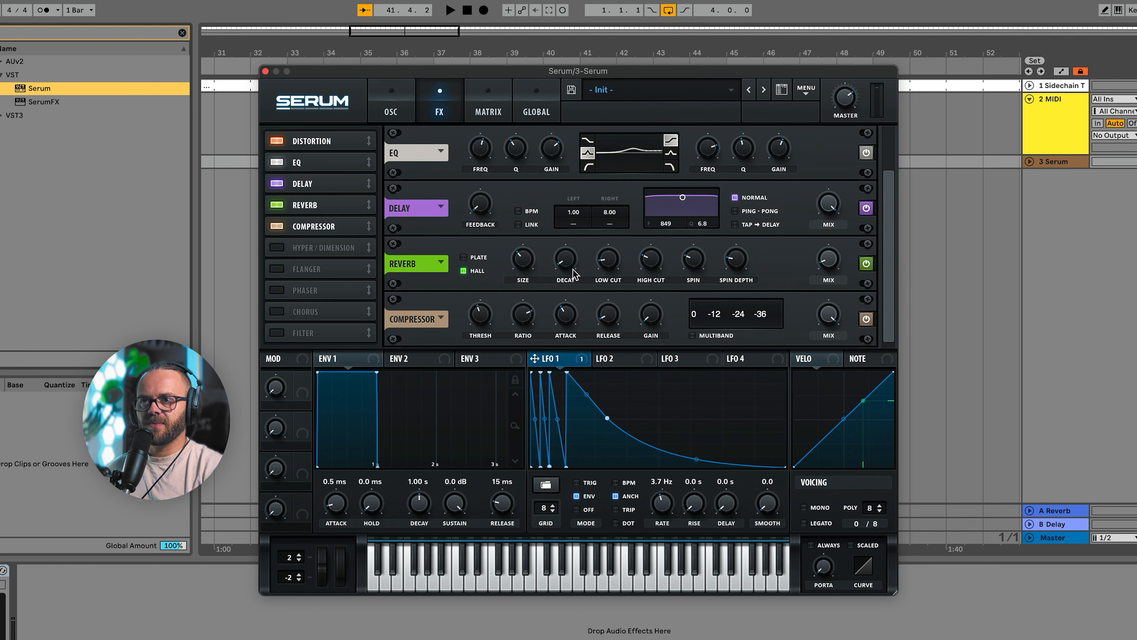
left_click(291, 333)
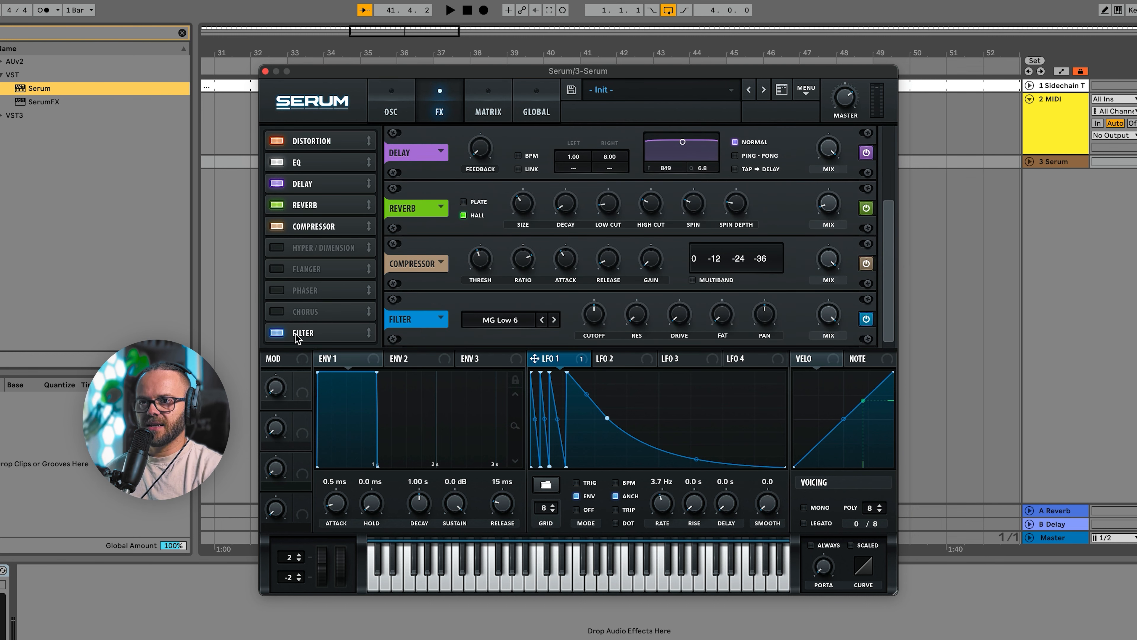
left_click(508, 315)
mouse_move(519, 336)
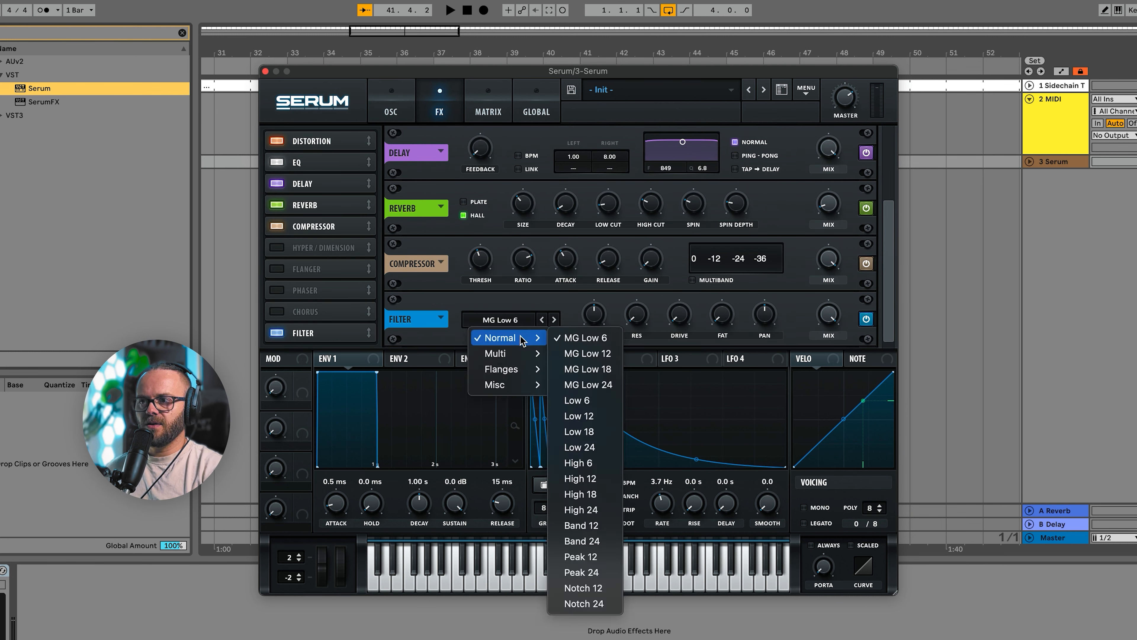
left_click(595, 509)
mouse_move(592, 315)
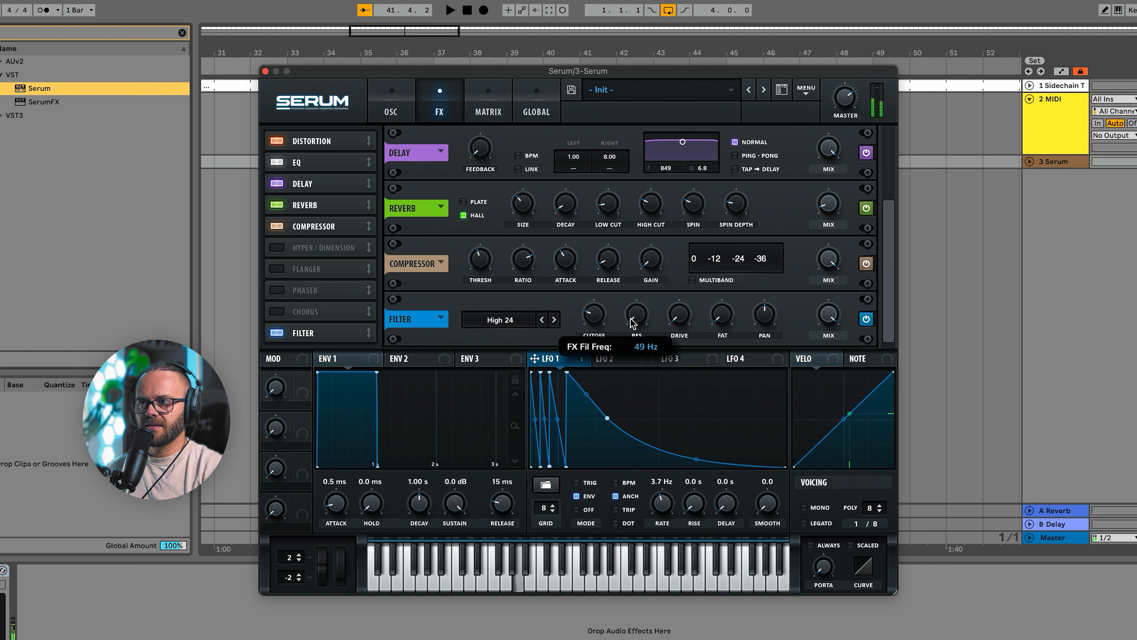
left_click_drag(677, 323, 687, 296)
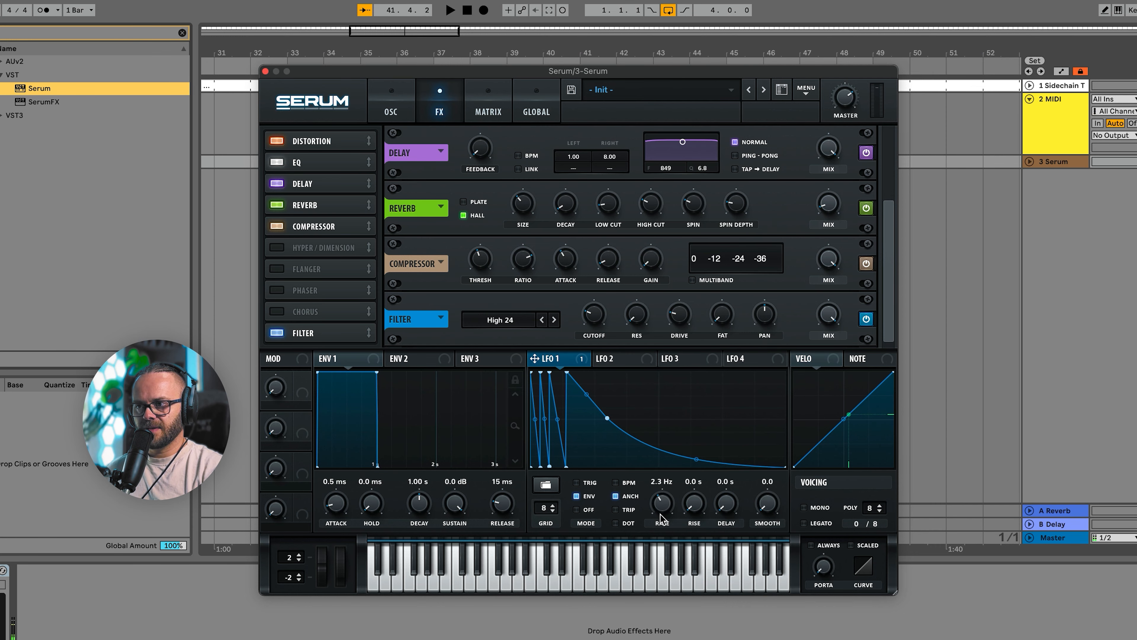
Set the LFO 1 rate to 4.9 Hz and try a different pitch for the noise oscillator.
mouse_move(662, 515)
left_mouse_down()
mouse_move(671, 494)
mouse_move(667, 511)
left_mouse_up()
left_click(385, 100)
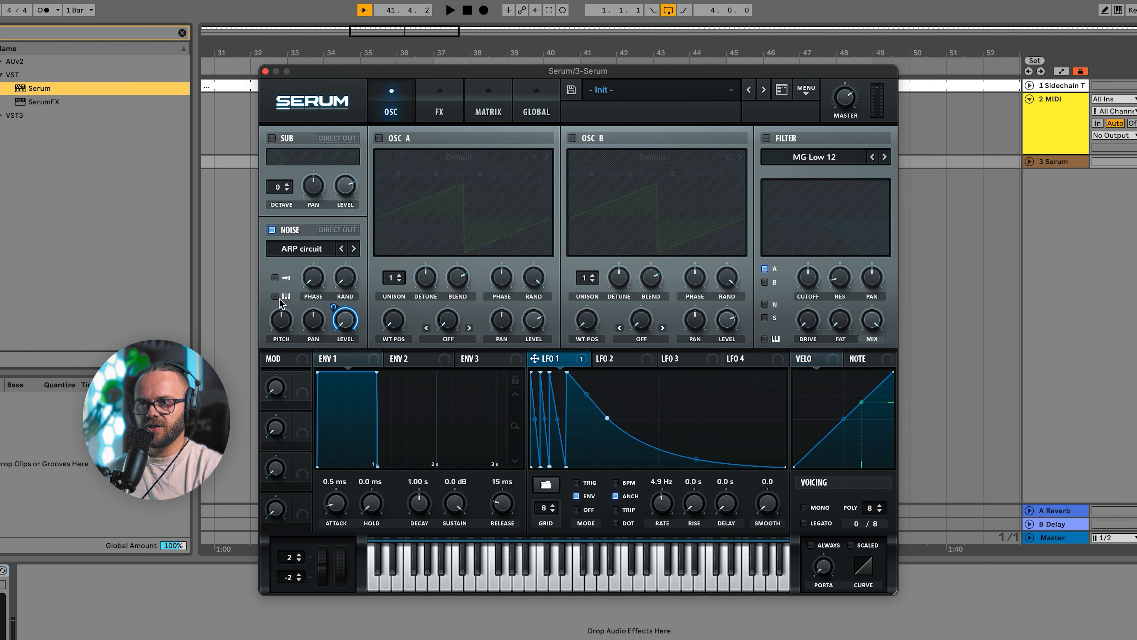
mouse_move(278, 318)
left_click_drag(279, 317, 282, 333)
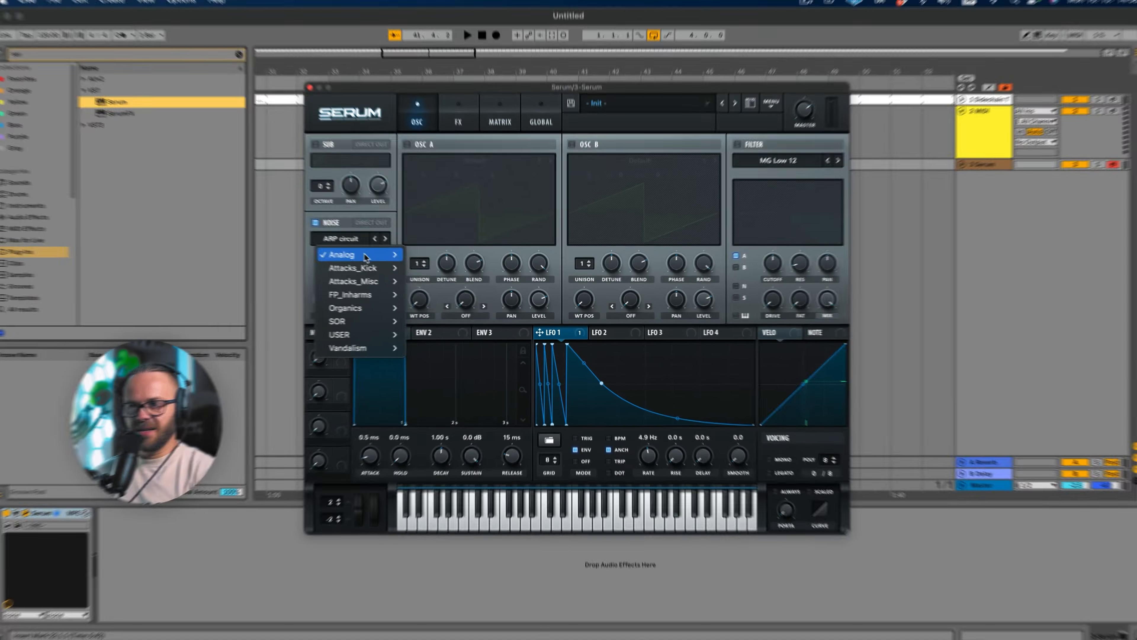
Audition the Analog samples in the noise oscillator, moving from AlphaNz through ARP pink to J106 Chorus.
left_click(354, 241)
mouse_move(382, 256)
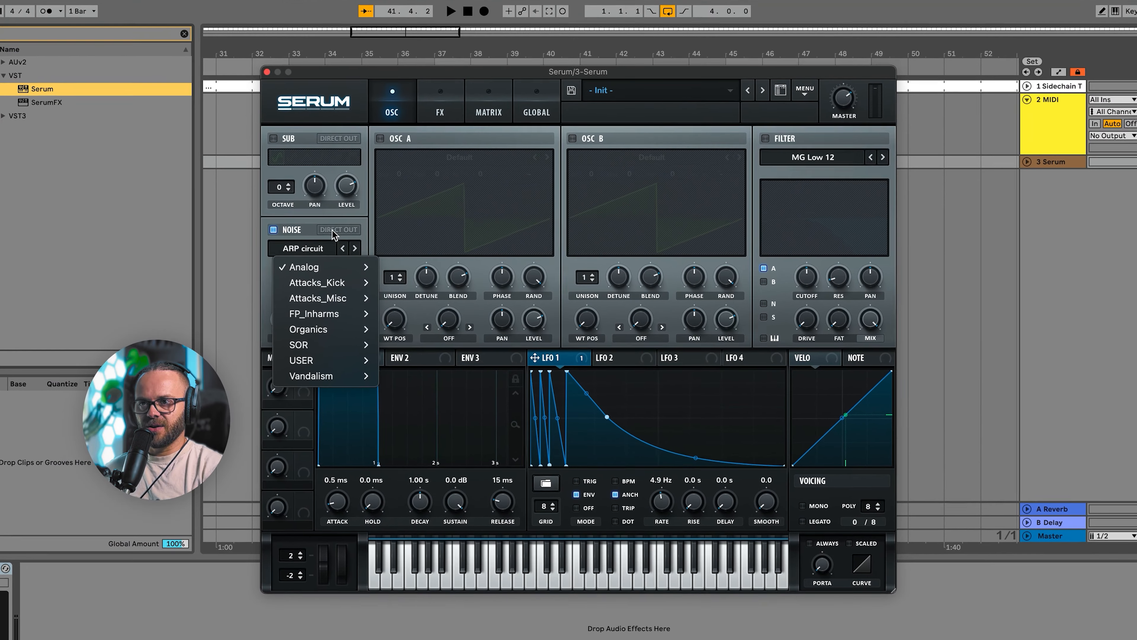
left_click(375, 228)
left_click(342, 247)
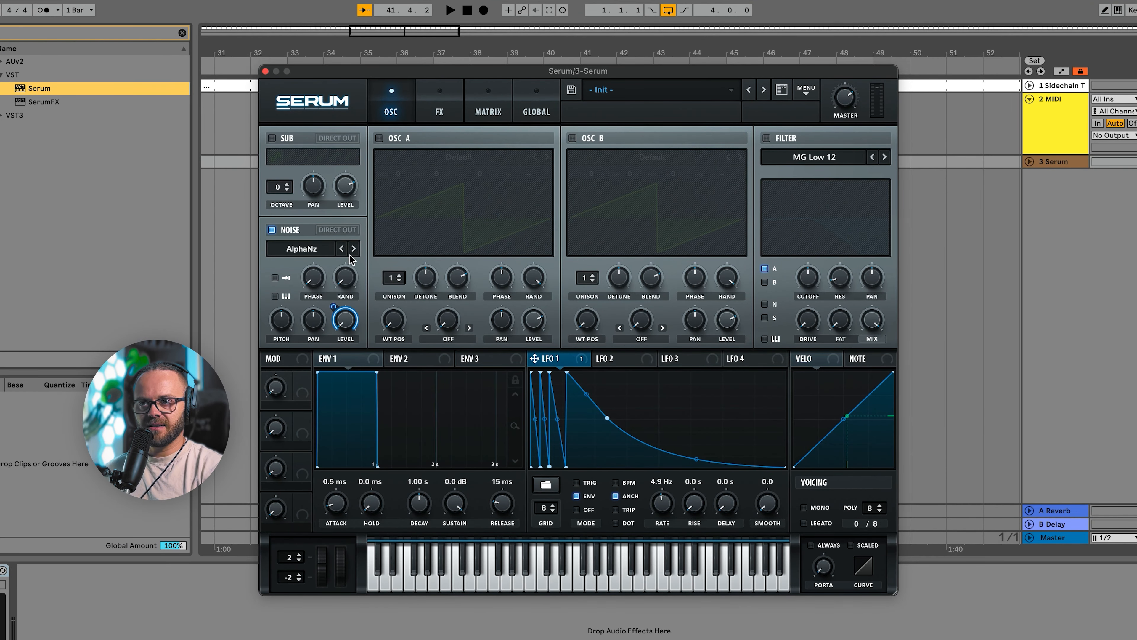
left_click(355, 250)
left_click(354, 249)
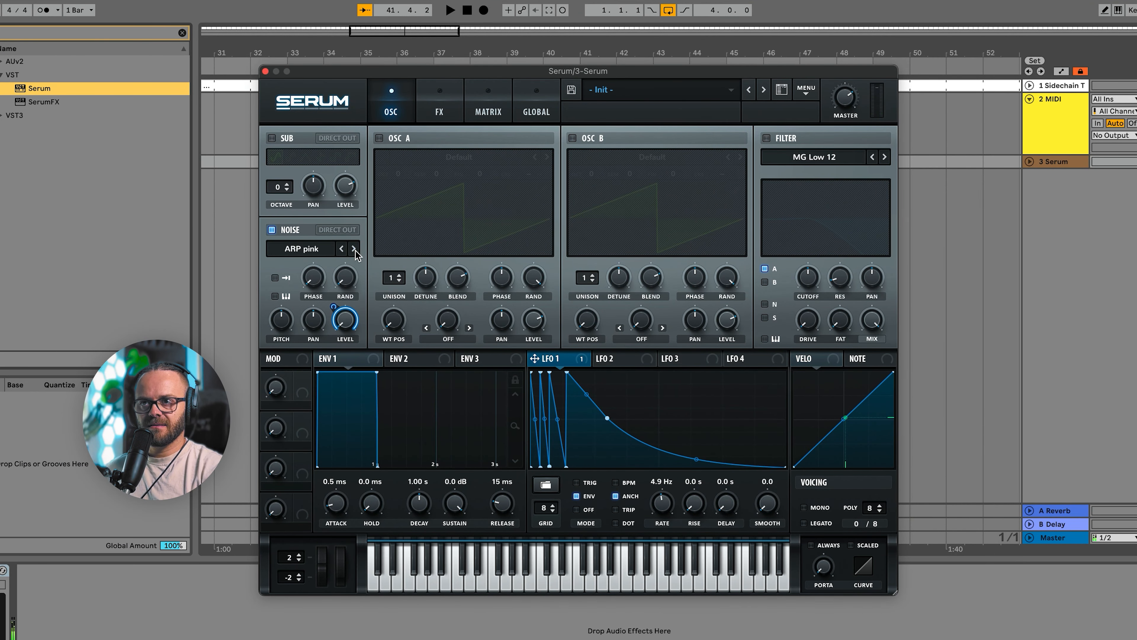
left_click(354, 248)
left_click(354, 249)
left_click(355, 249)
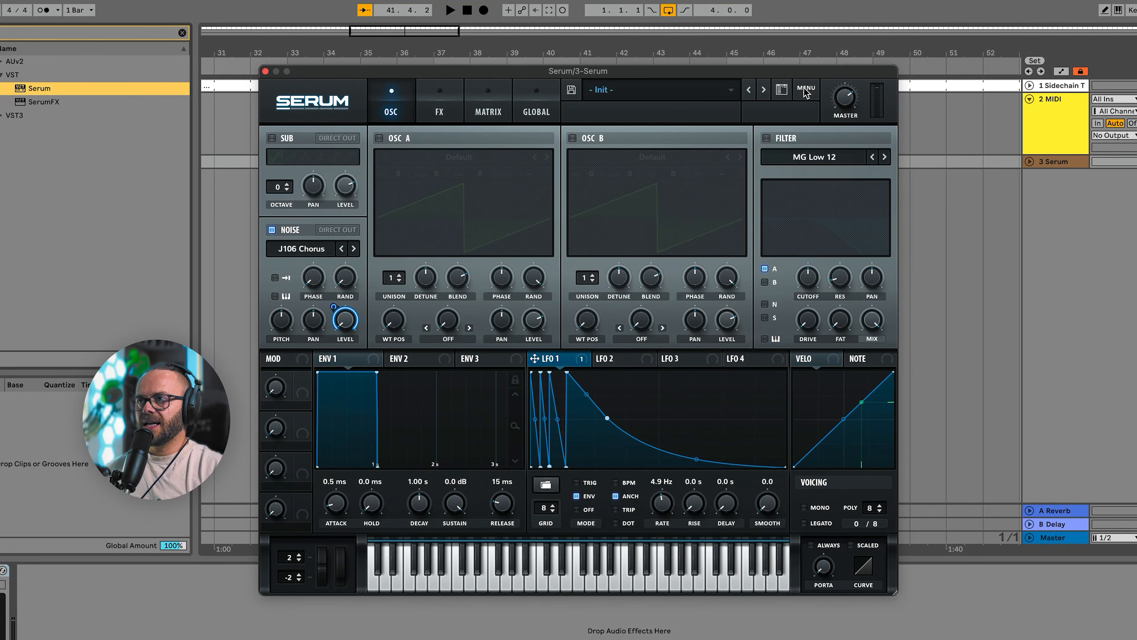
Initialize the preset and use the noise oscillator as the sound source instead of oscillator A.
left_click(804, 87)
left_click(831, 179)
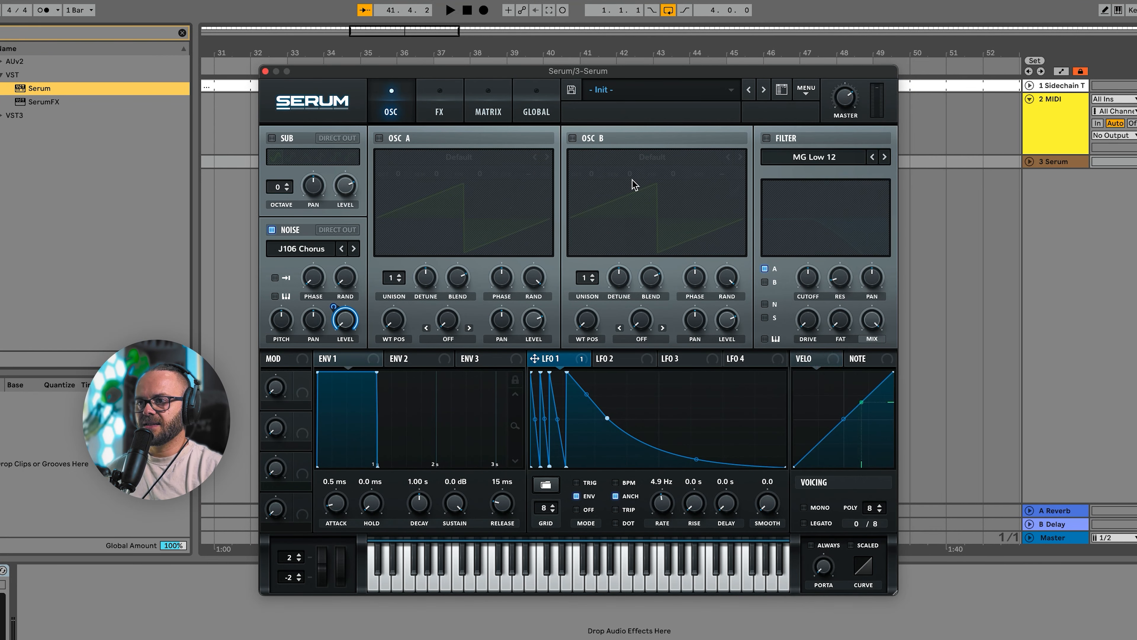
left_click(380, 138)
left_click(272, 230)
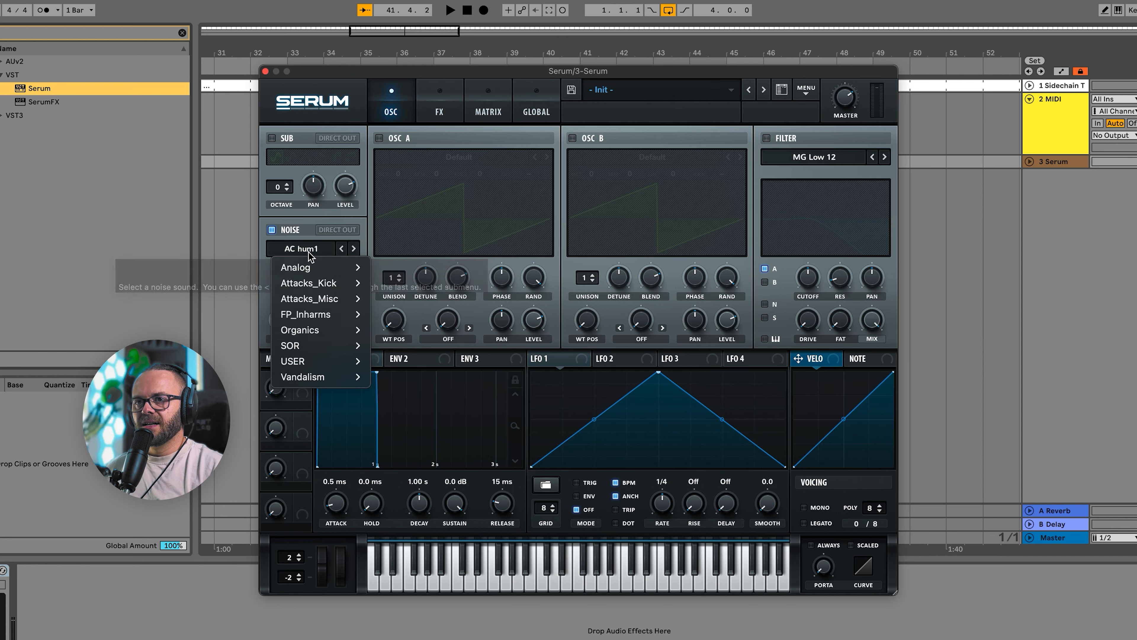
Load the BrightWhite analog noise, and turn its level down to minimum with LFO 1 modulating it.
mouse_move(314, 268)
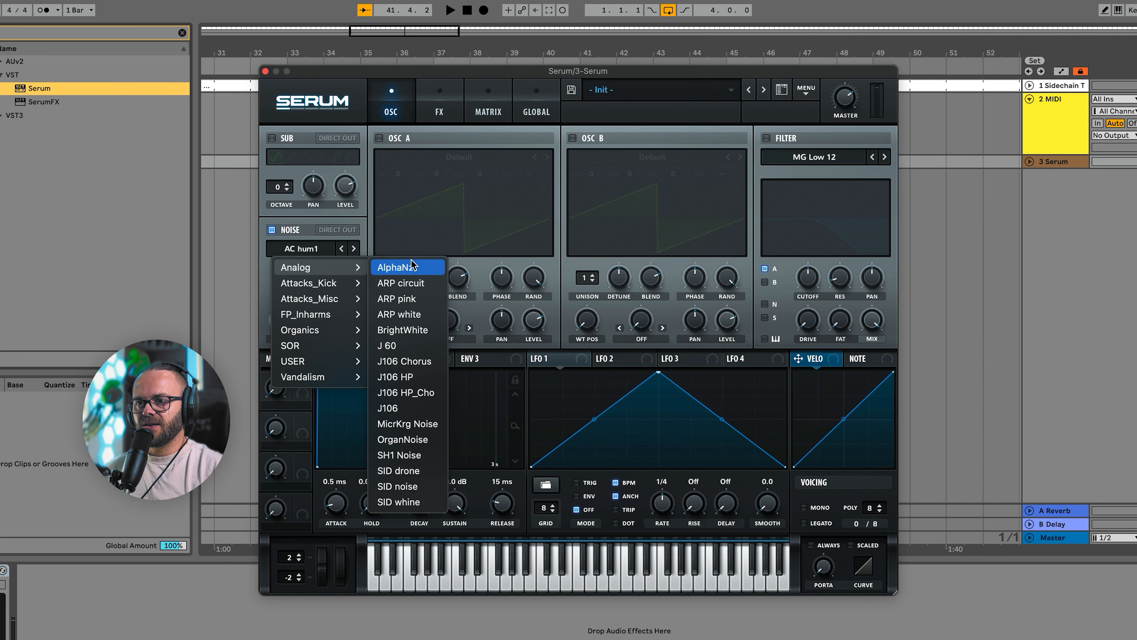
left_click(405, 331)
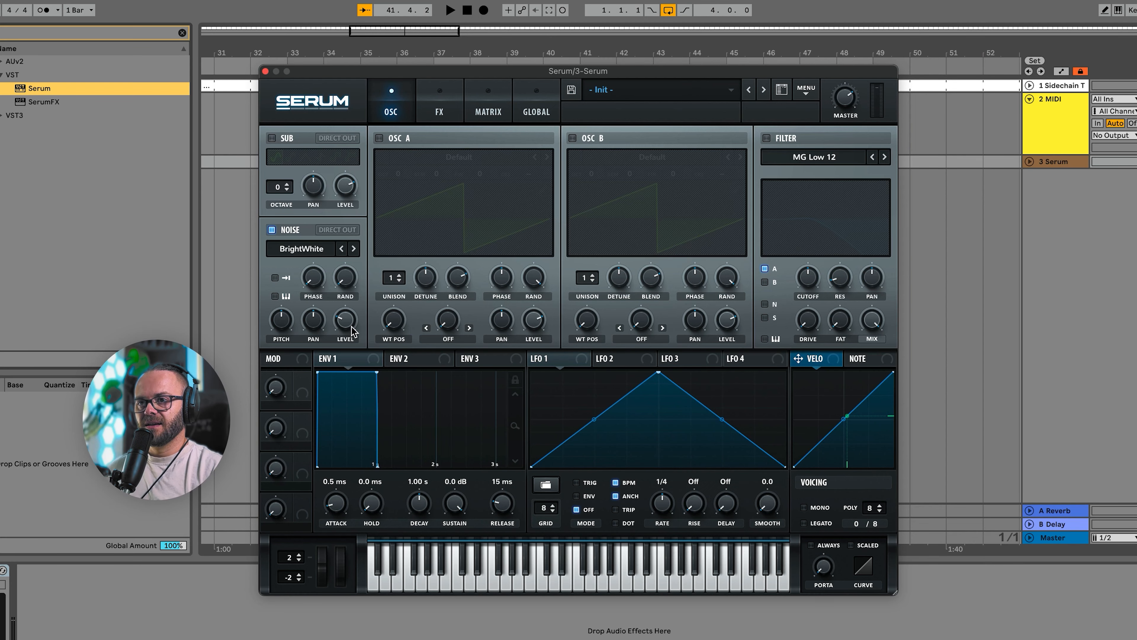
left_click_drag(350, 324, 345, 370)
left_click_drag(581, 362, 346, 321)
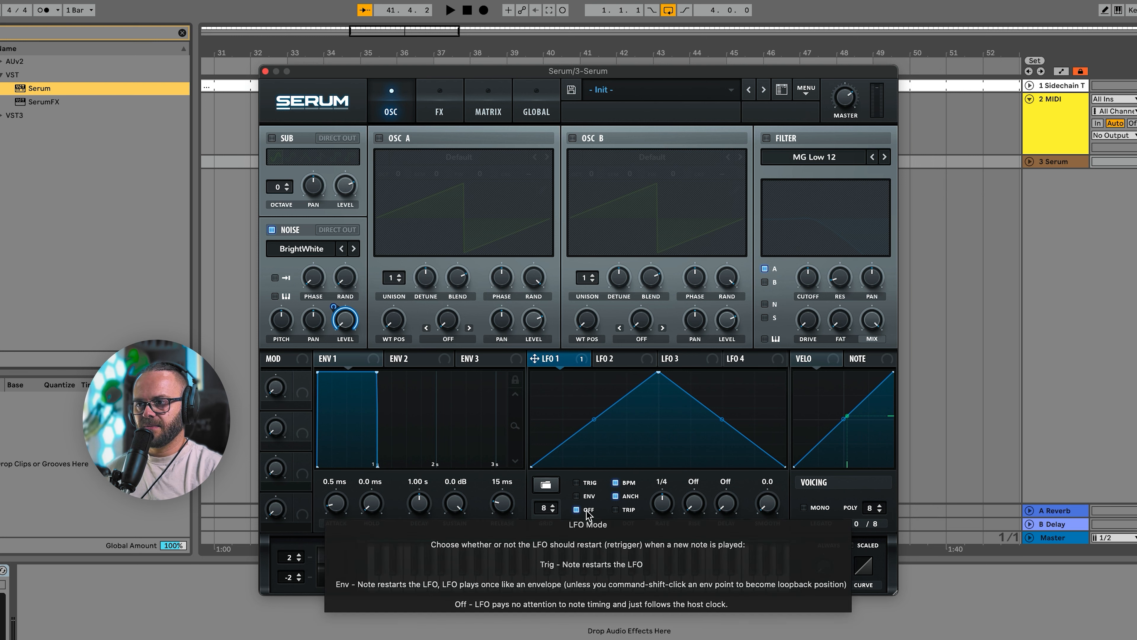
Set LFO 1 to Trig mode with a grid of 4 and draw four low sawtooth pulses across its shape.
left_click(577, 482)
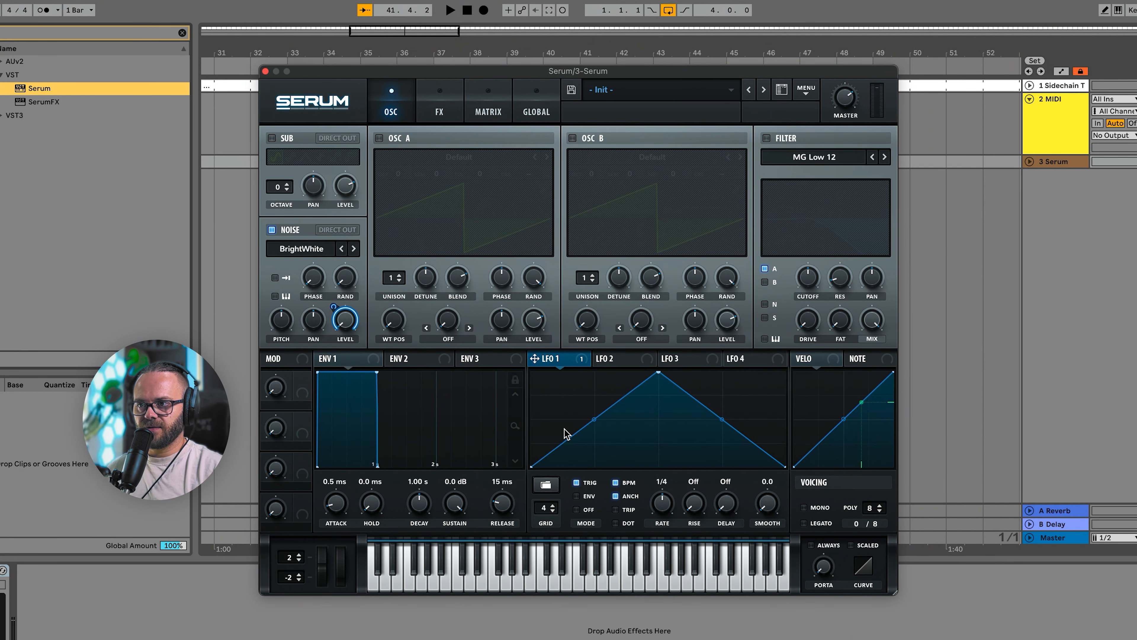
left_click(558, 428)
left_click(639, 429)
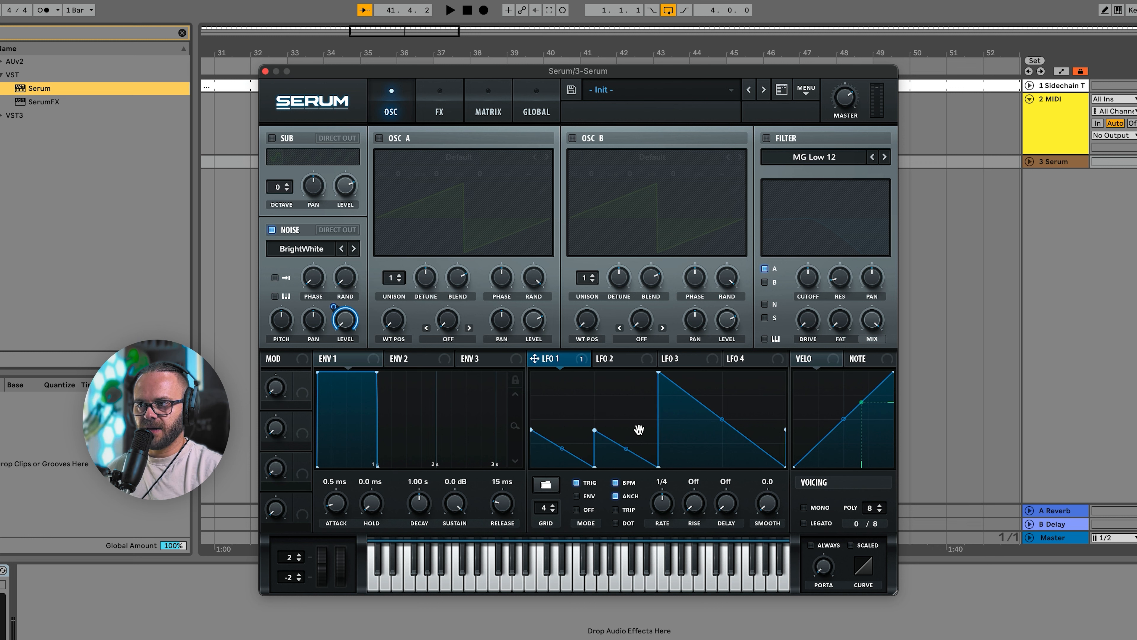
left_click(692, 433)
left_click(741, 439)
mouse_move(785, 432)
left_mouse_down()
mouse_move(797, 484)
mouse_move(803, 434)
left_mouse_up()
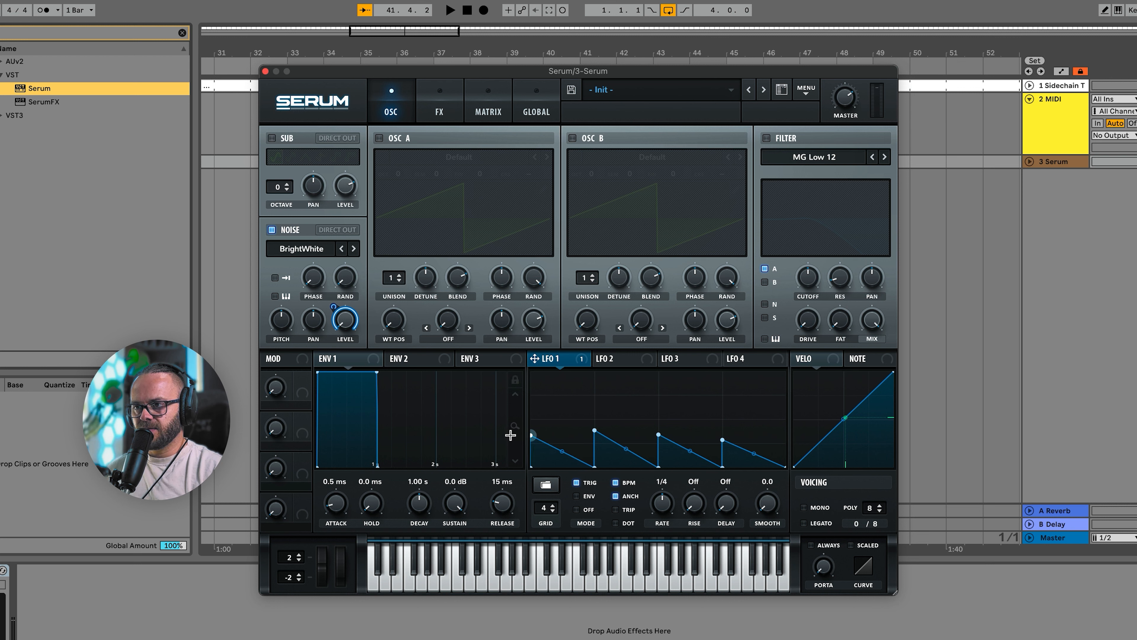
Shift the four LFO 1 peaks slightly later to soften their attacks, and bend their decays into short curved tails.
left_click_drag(771, 422, 528, 450)
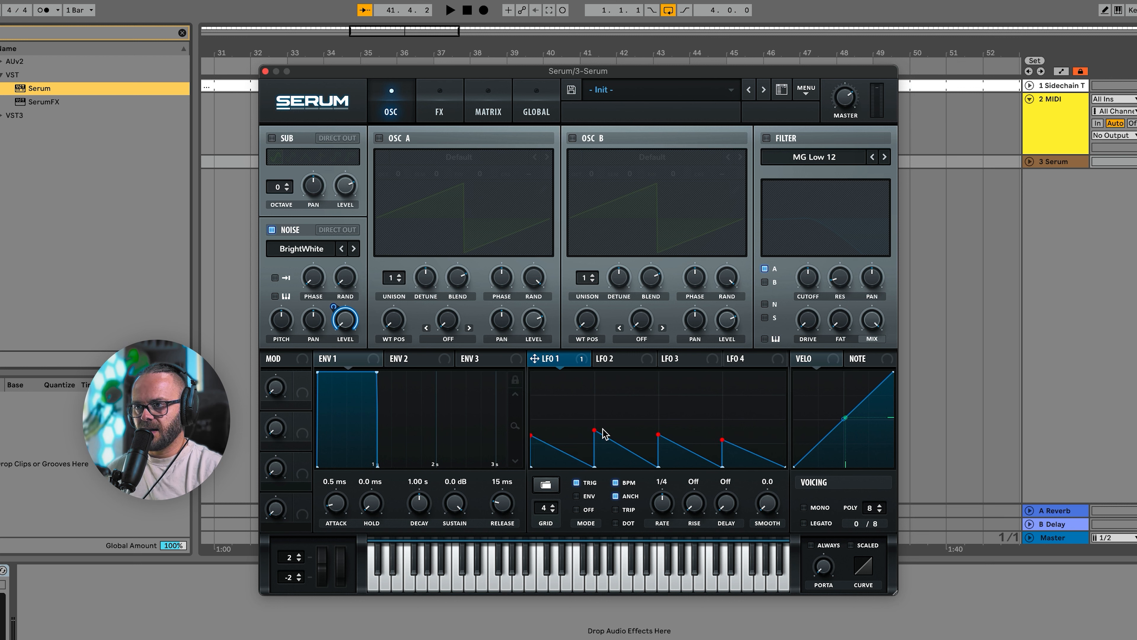
left_click_drag(594, 430, 601, 430)
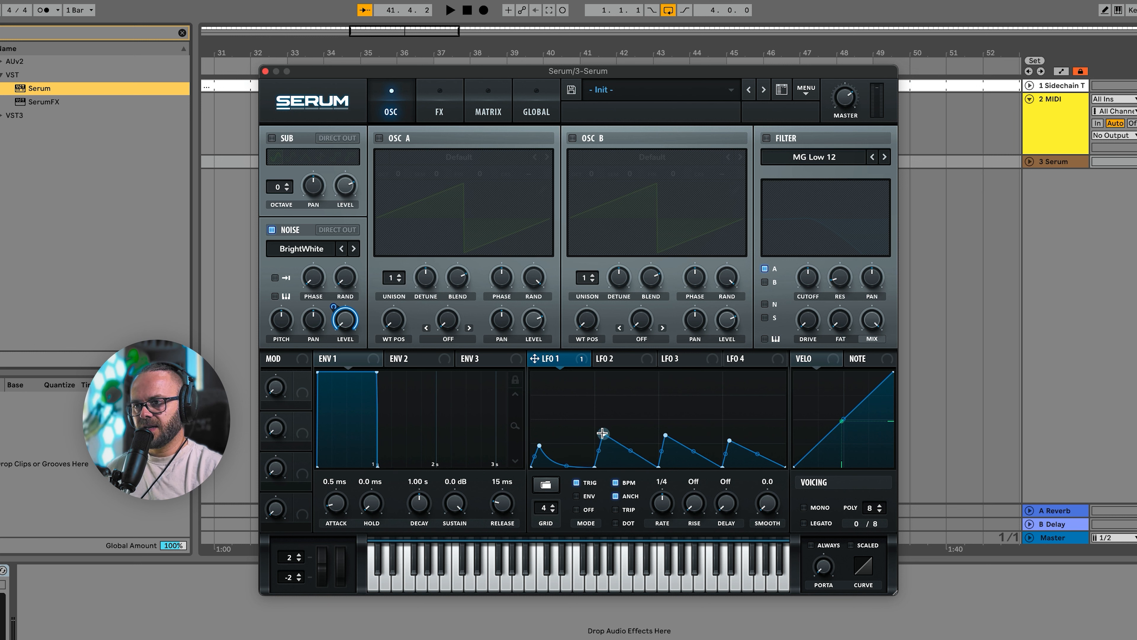
left_click_drag(603, 433, 617, 467)
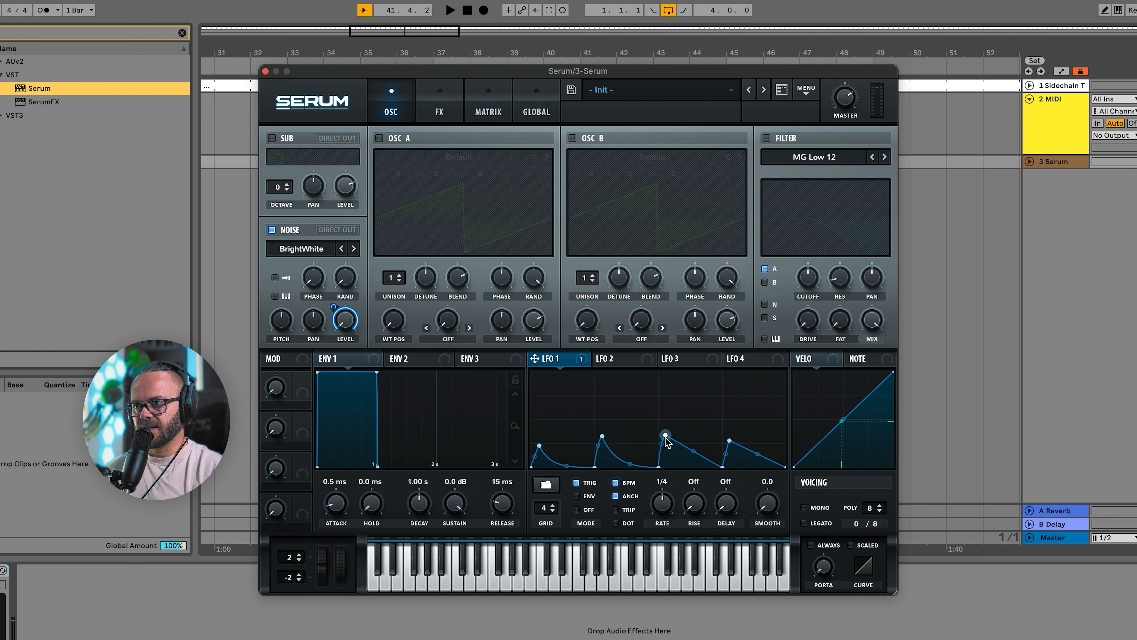
left_click_drag(695, 455, 693, 457)
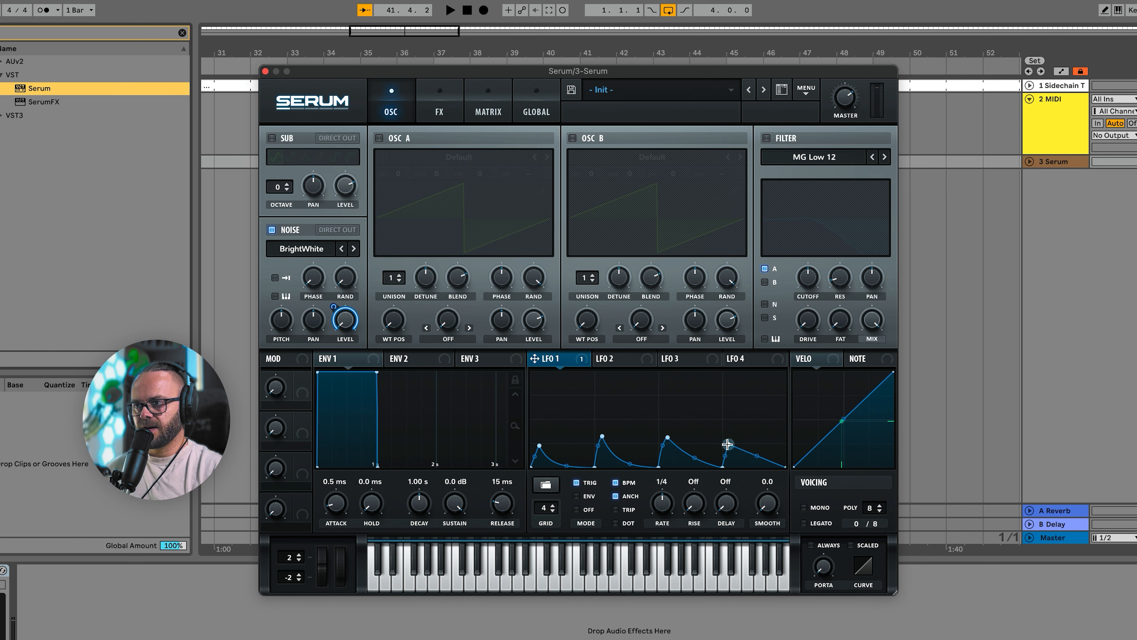
left_click_drag(757, 457, 747, 472)
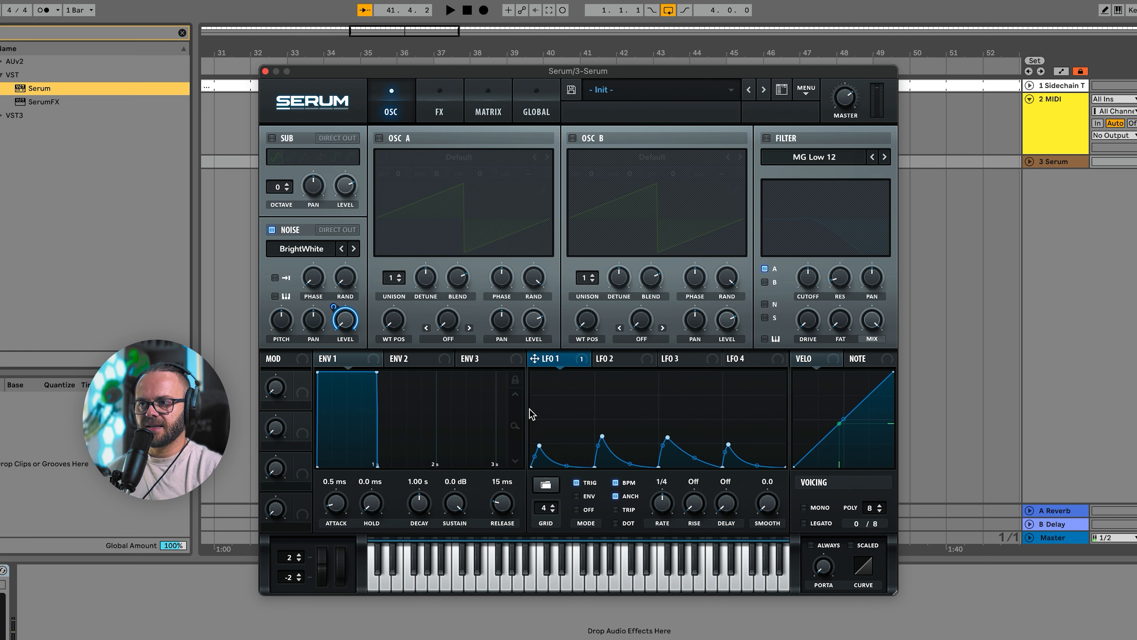
Raise all four LFO 1 peaks together and bend the third pulse's decay outward to make it fuller.
left_click_drag(760, 466, 535, 406)
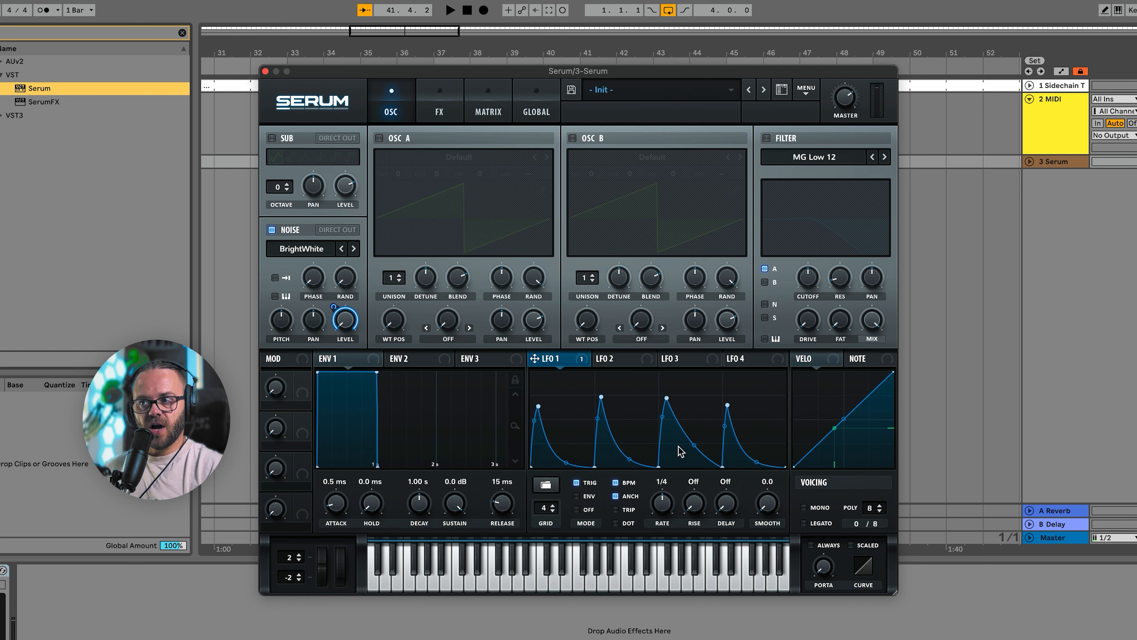
left_click_drag(694, 448, 694, 416)
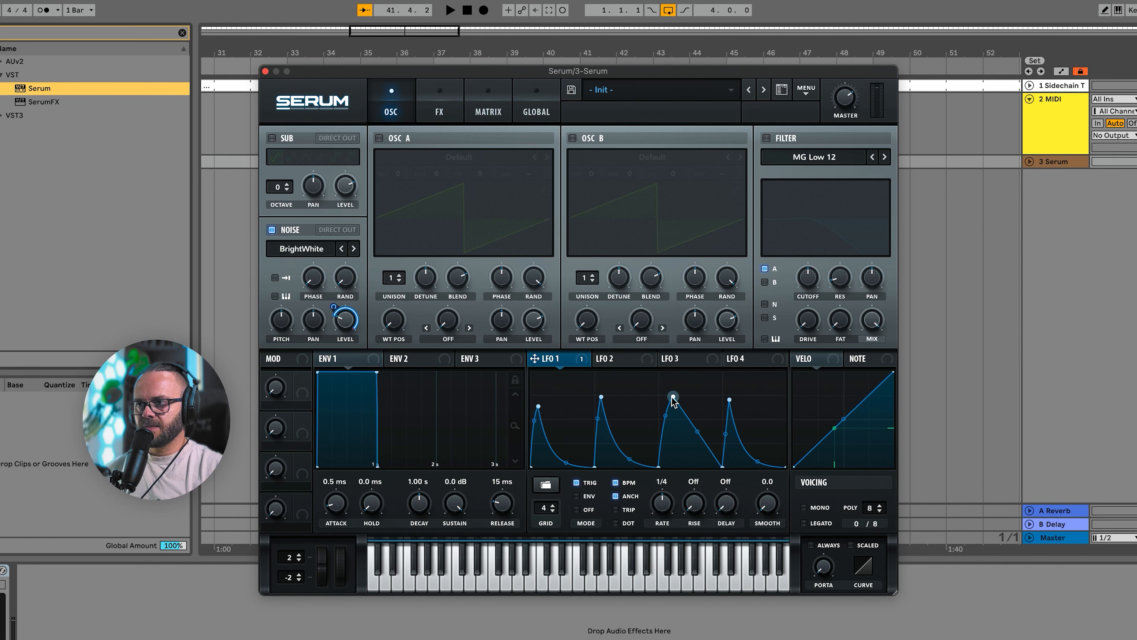
Move the second and fourth LFO 1 peaks slightly later in time, and adjust the curve near the fourth pulse.
left_click_drag(584, 381, 746, 402)
left_click_drag(602, 398, 612, 396)
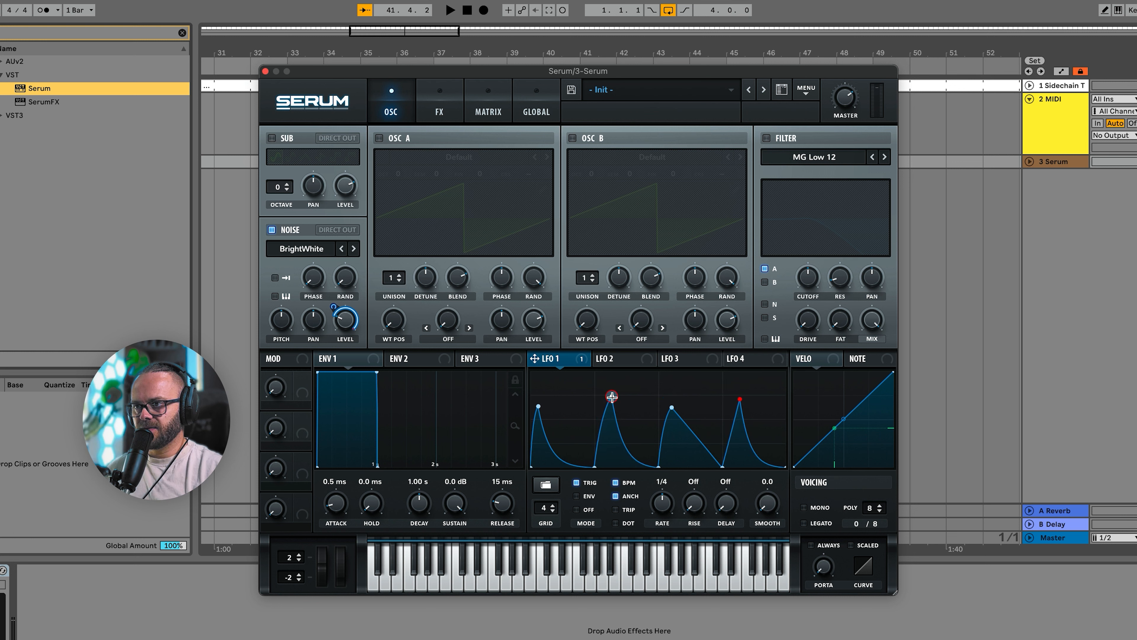
left_click_drag(729, 433, 721, 421)
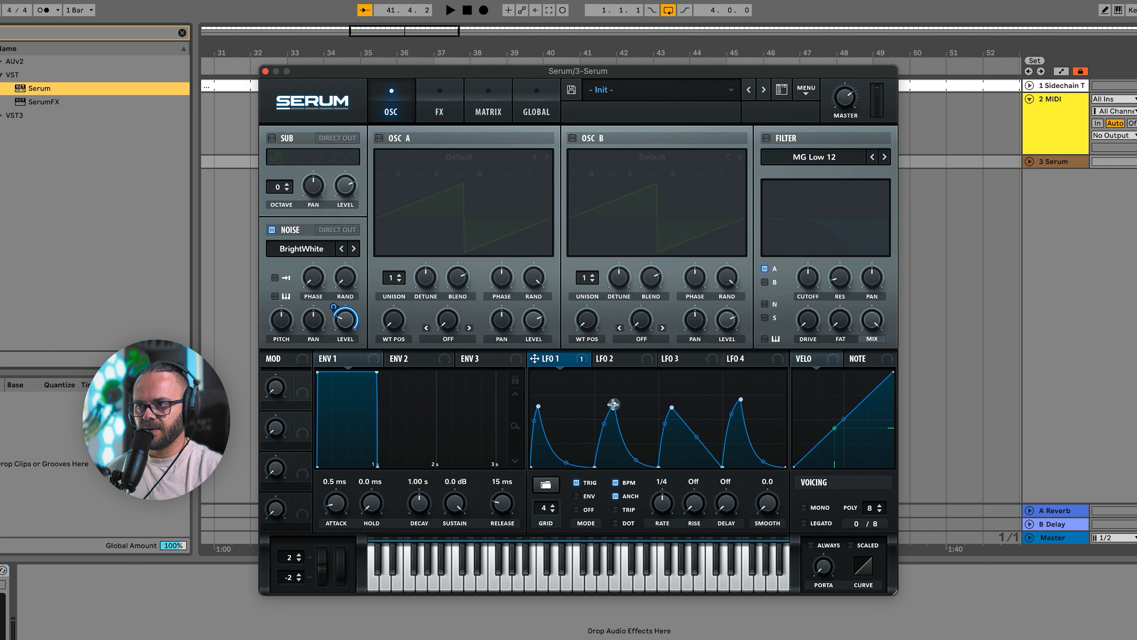
Lower the first, second and fourth LFO 1 peaks below the third so that the third pulse is accented.
left_click_drag(612, 404, 612, 416)
left_click_drag(740, 398, 735, 419)
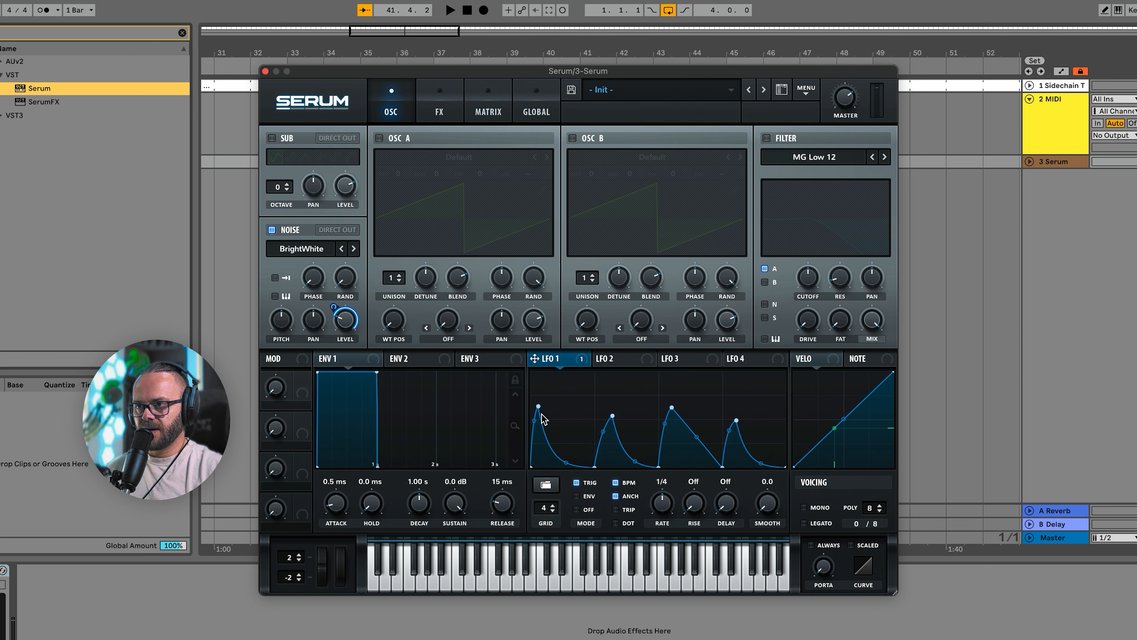
left_click_drag(539, 407, 537, 433)
left_click_drag(613, 416, 607, 426)
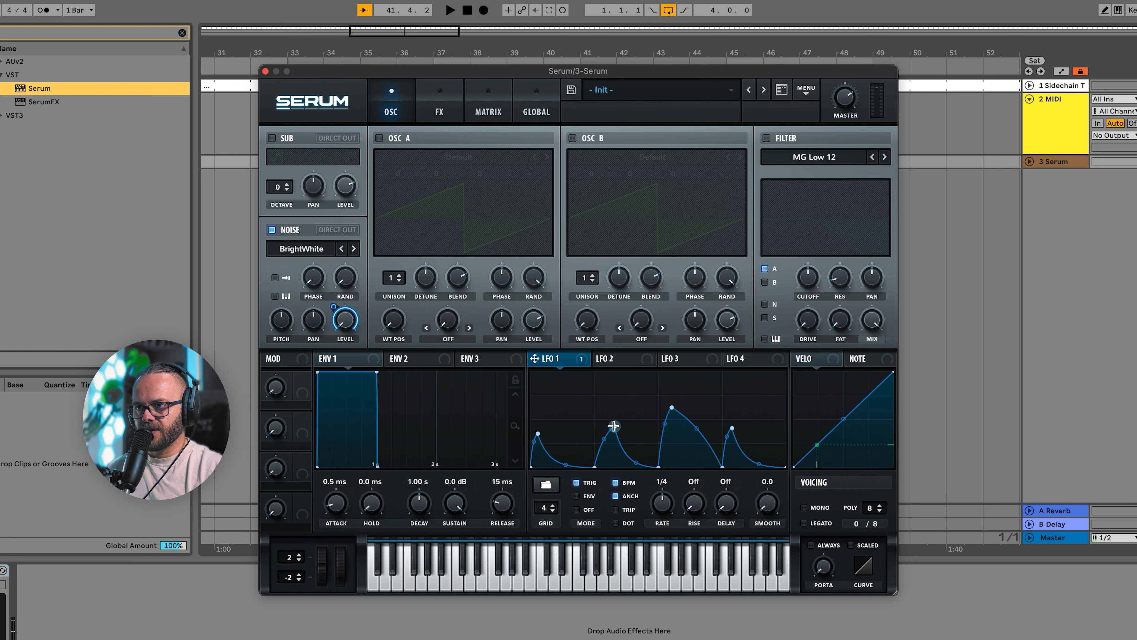
left_click_drag(742, 430, 743, 430)
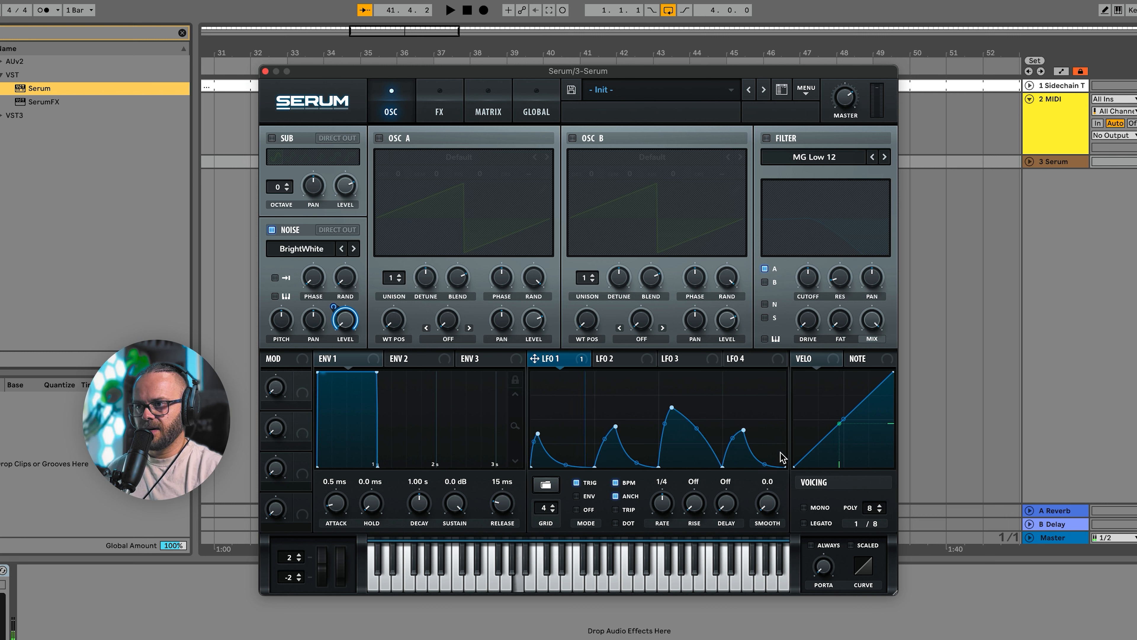
left_click_drag(616, 425, 610, 432)
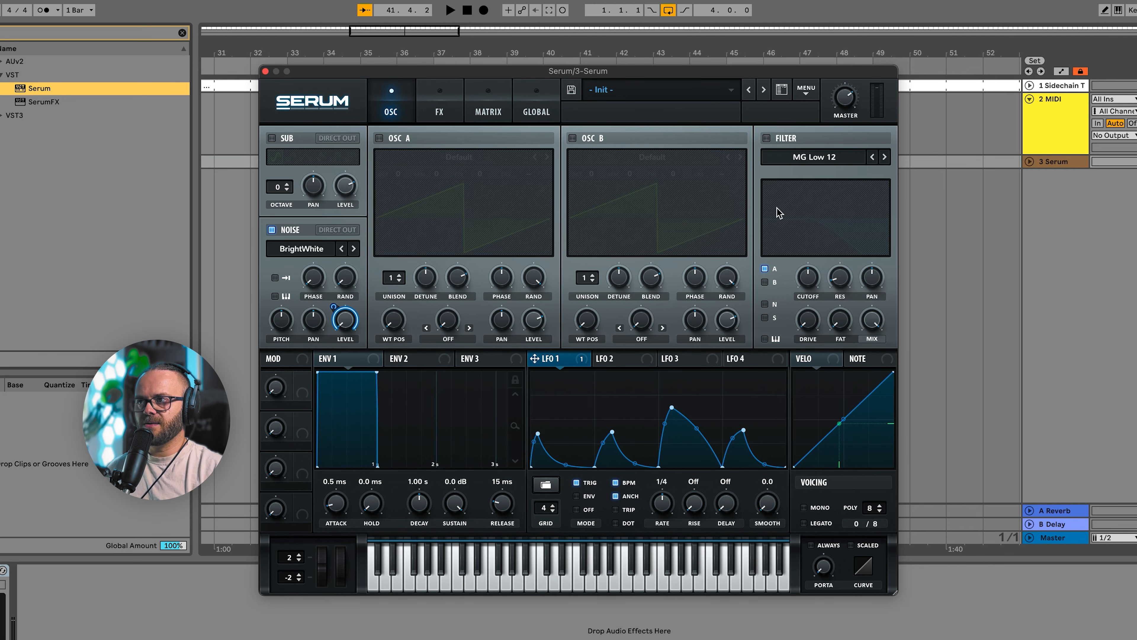
Turn on the main oscillator filter and set its type to High 24.
left_click(766, 139)
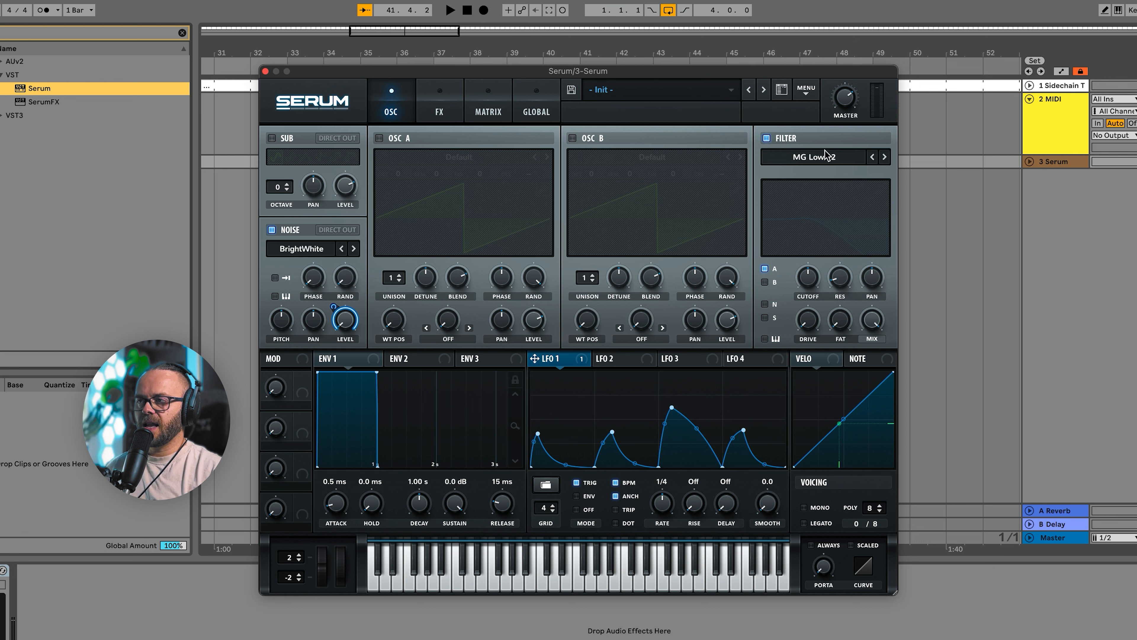
left_click(816, 156)
mouse_move(815, 177)
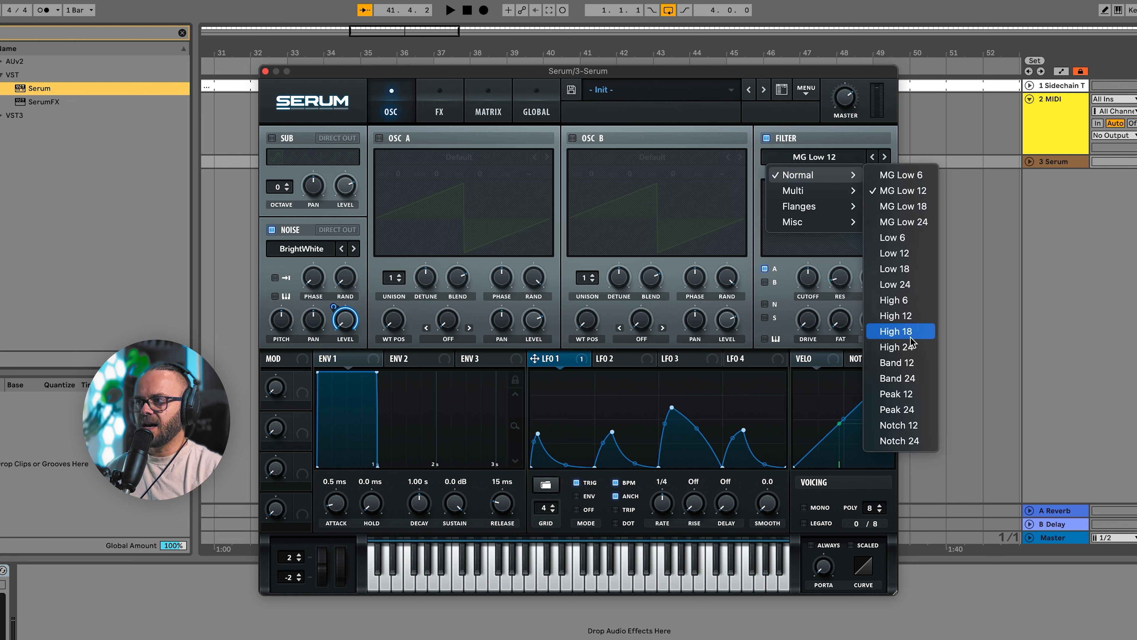
left_click(911, 347)
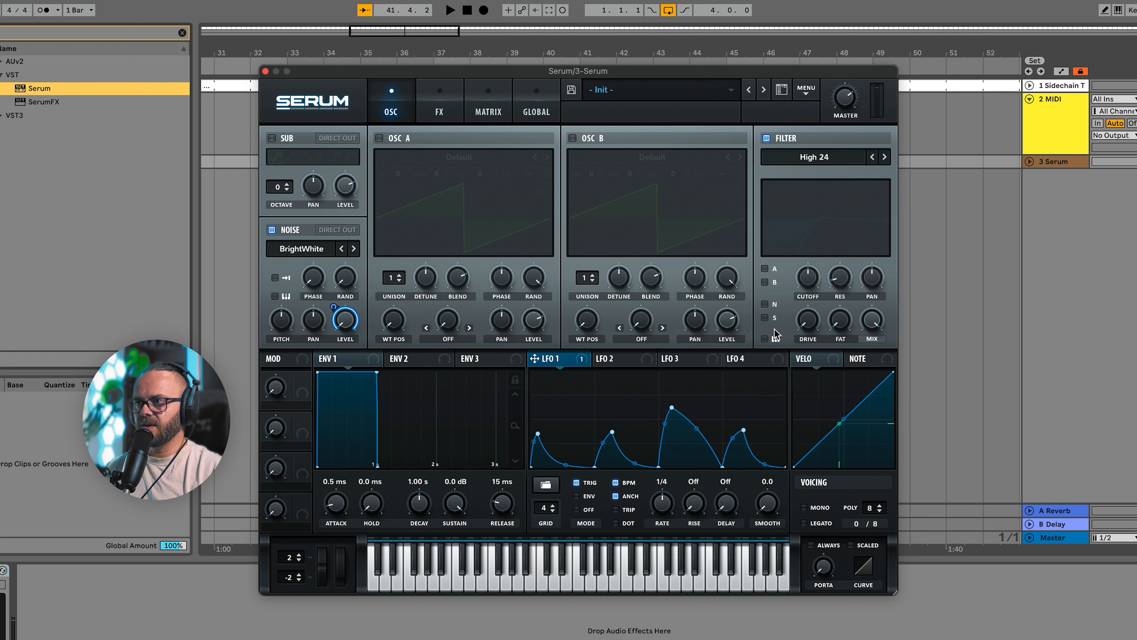
Route the noise oscillator through the High 24 filter and raise the cutoff to thin the sound.
left_click(764, 304)
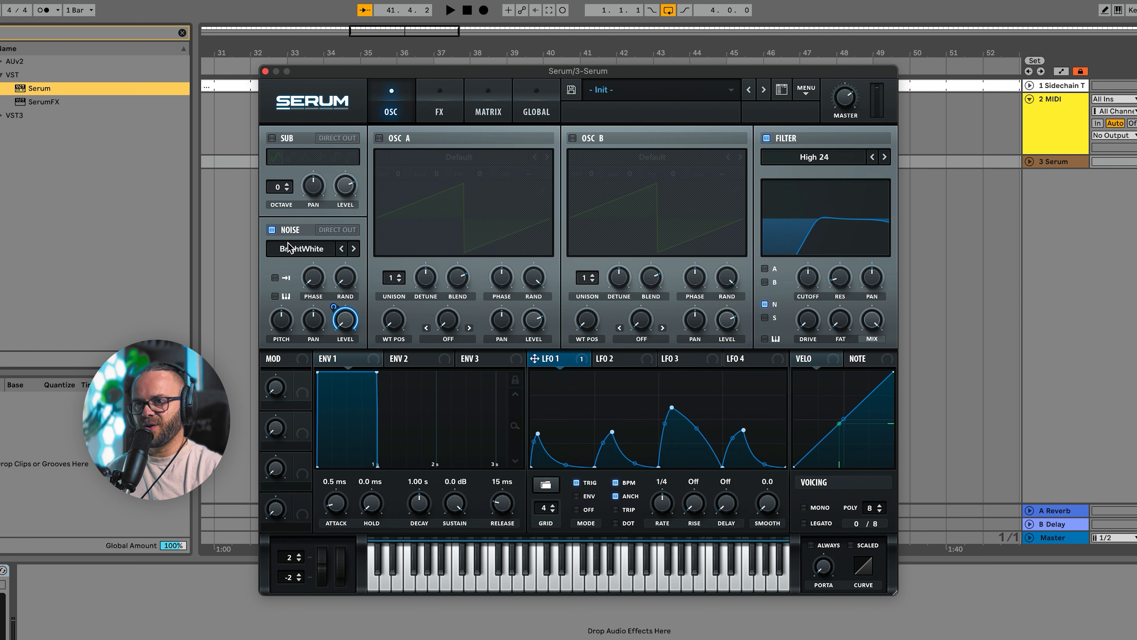
left_click_drag(840, 276, 807, 276)
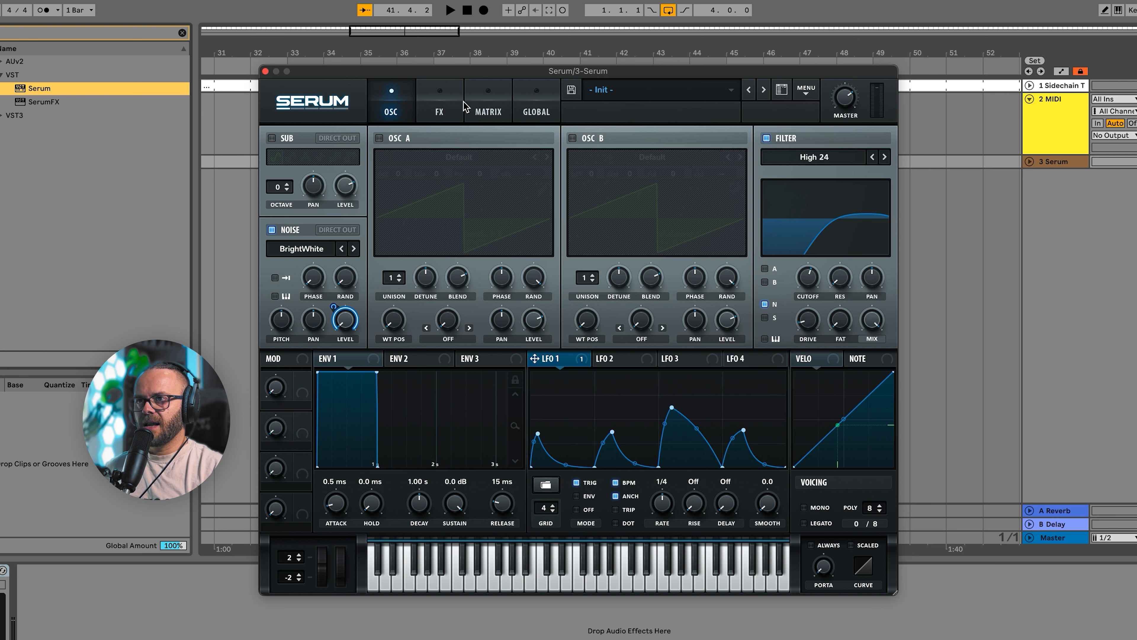
Enable the Distortion effect in Tube mode and increase its drive.
left_click(453, 110)
left_click(277, 143)
left_click(275, 142)
left_click(277, 163)
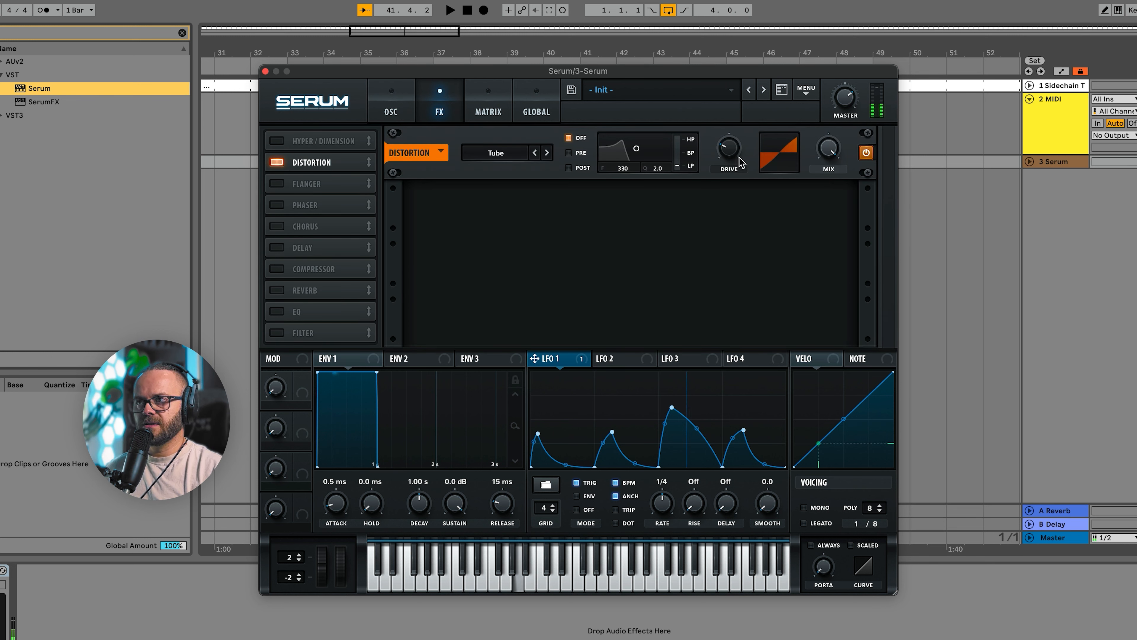
left_click_drag(728, 148, 749, 104)
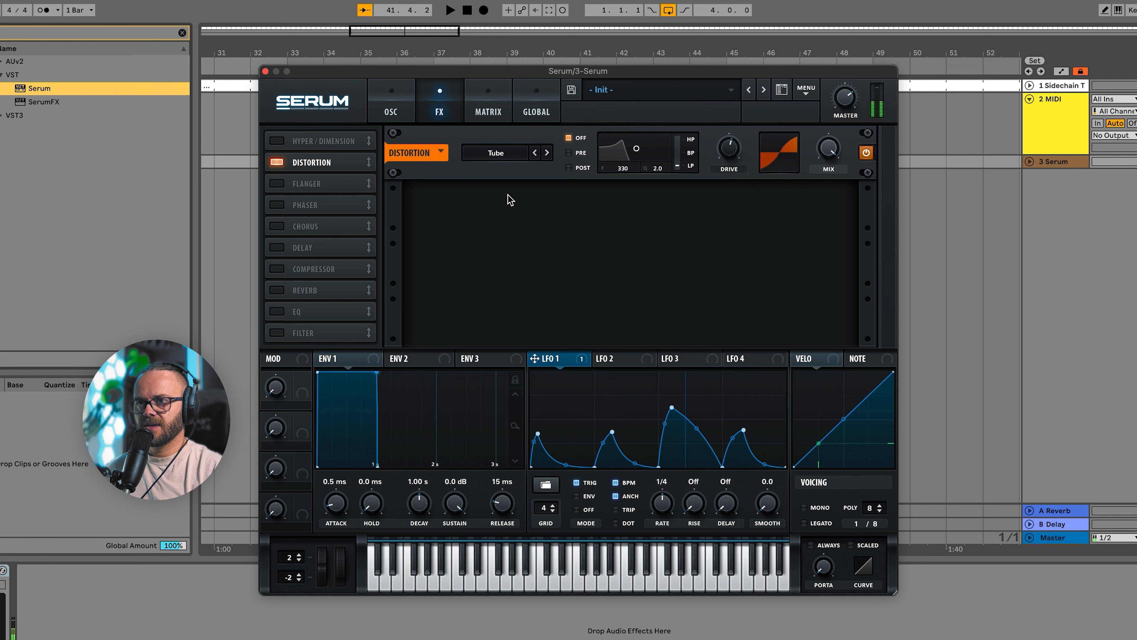
Add a Delay directly after the Distortion, with 1/8 time for the left channel and dotted 1/8 for the right.
left_click(276, 248)
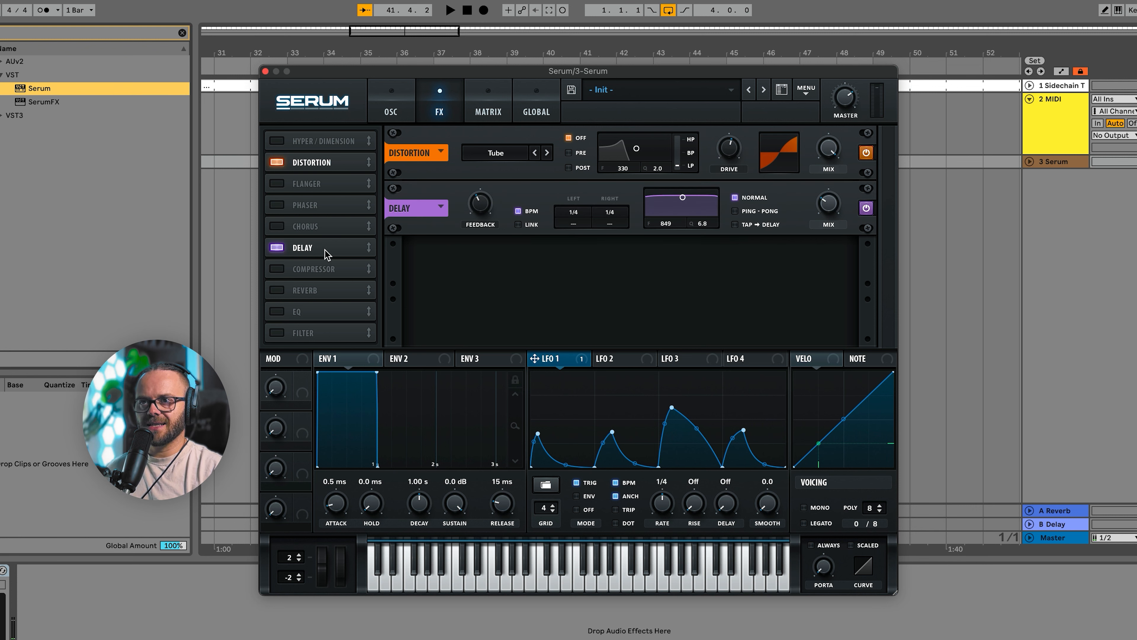
left_click_drag(326, 254, 323, 183)
left_click_drag(573, 214, 576, 224)
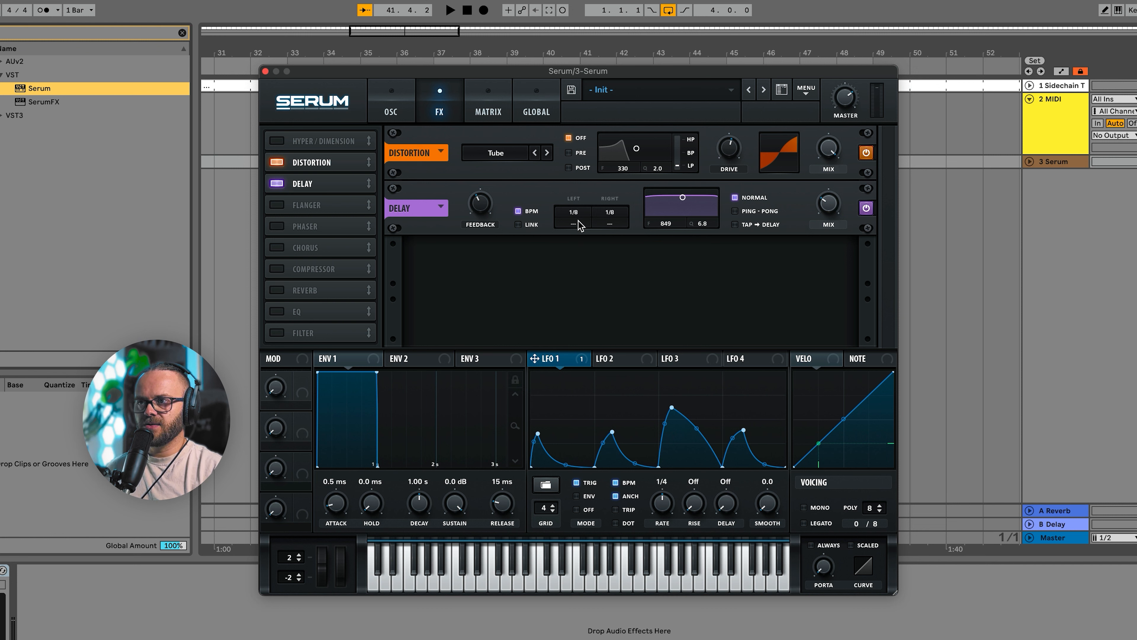
left_click(618, 224)
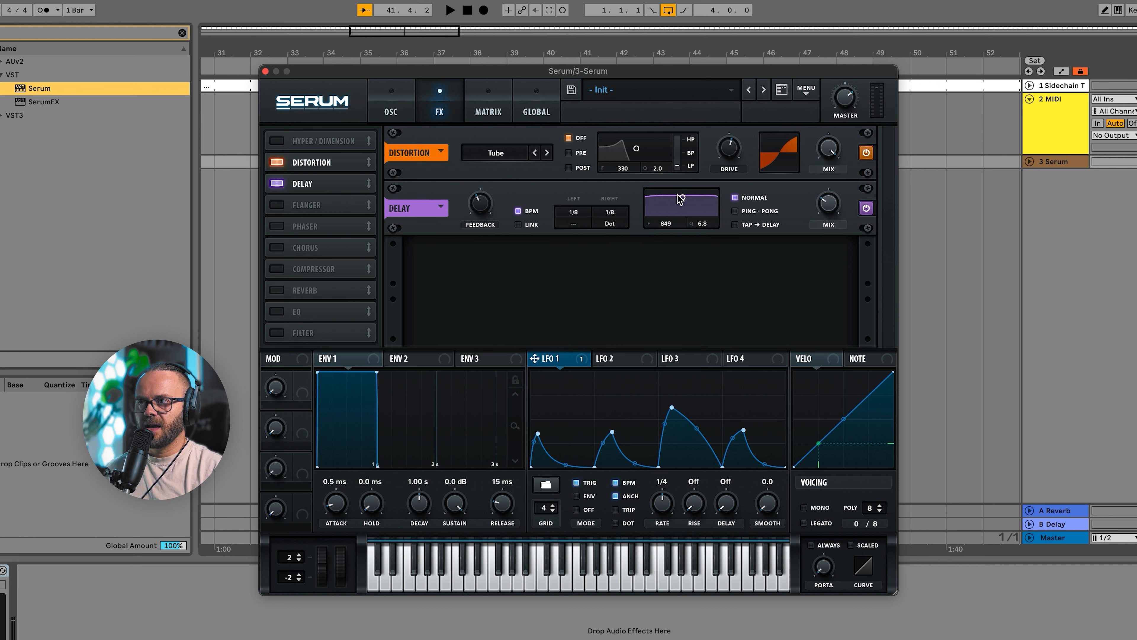
Set the delay's filter to a frequency of 3727 and a Q of 2.1, and reduce the delay mix.
left_click_drag(681, 197, 699, 212)
left_click_drag(829, 212, 831, 198)
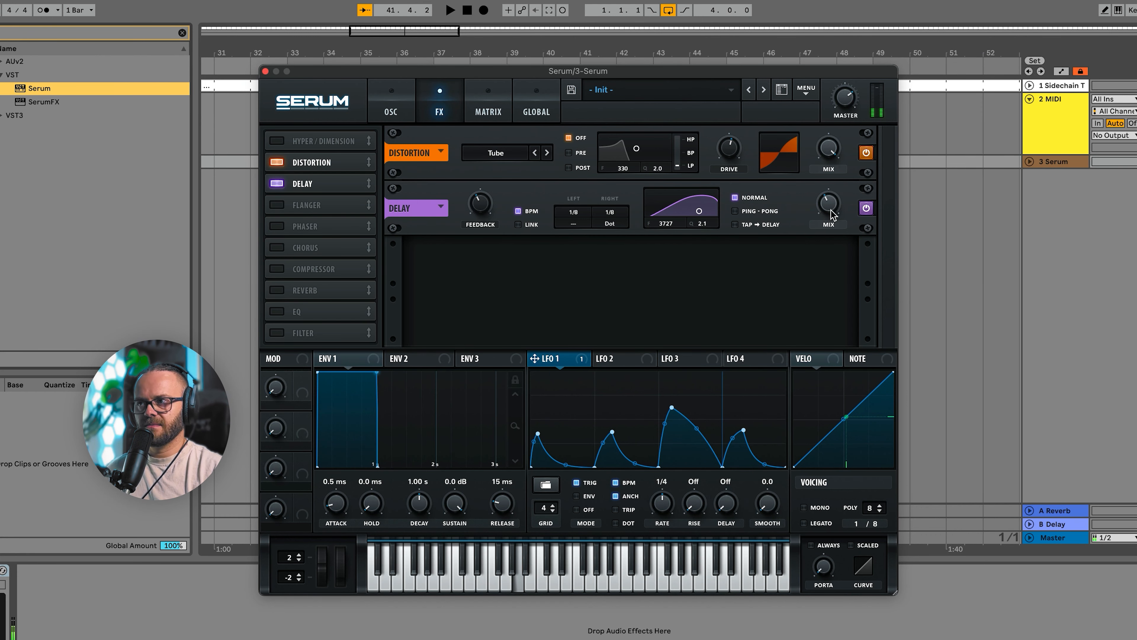
left_click_drag(832, 214, 825, 226)
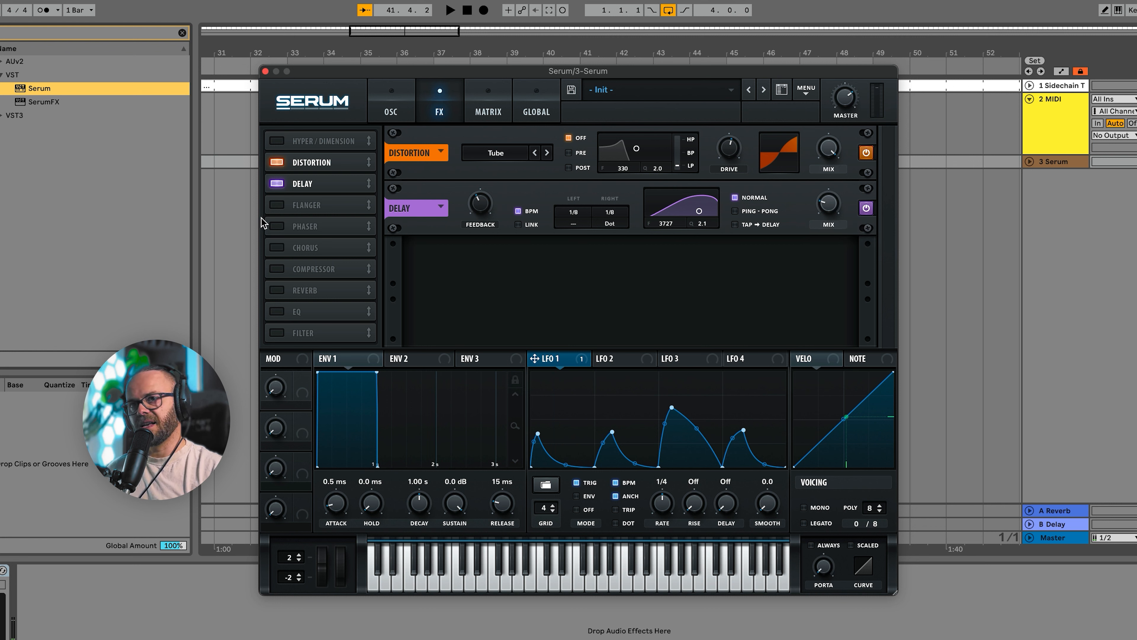
Add an EQ, switch its low band to a peak shape, and give it a wider, modest boost above 3300 Hz.
left_click(276, 312)
left_click(588, 264)
left_click_drag(557, 269, 488, 224)
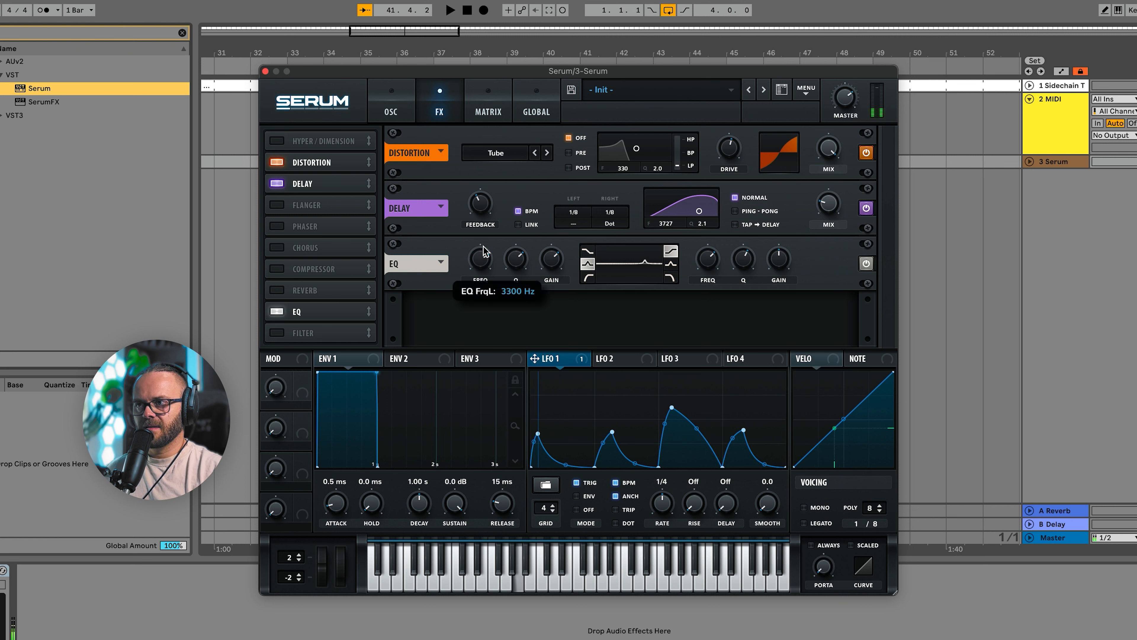
left_click_drag(551, 262, 512, 285)
left_click_drag(556, 261, 555, 254)
left_click_drag(483, 255, 490, 247)
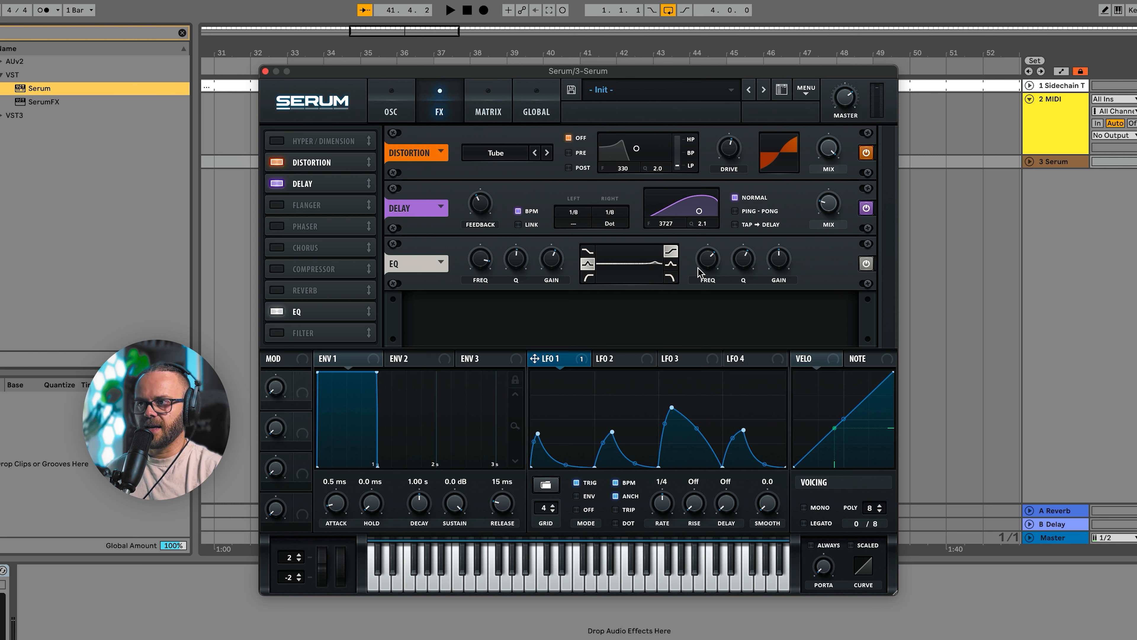
Lower the Q of the EQ's high shelf band and raise its gain slightly.
mouse_move(784, 264)
left_click_drag(745, 261, 747, 287)
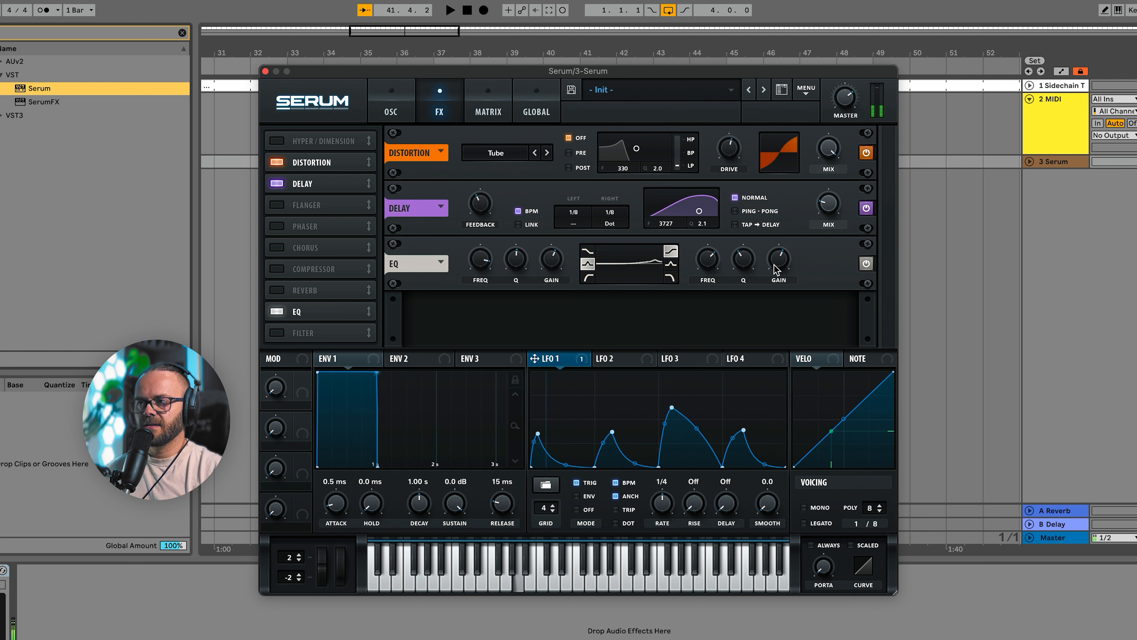